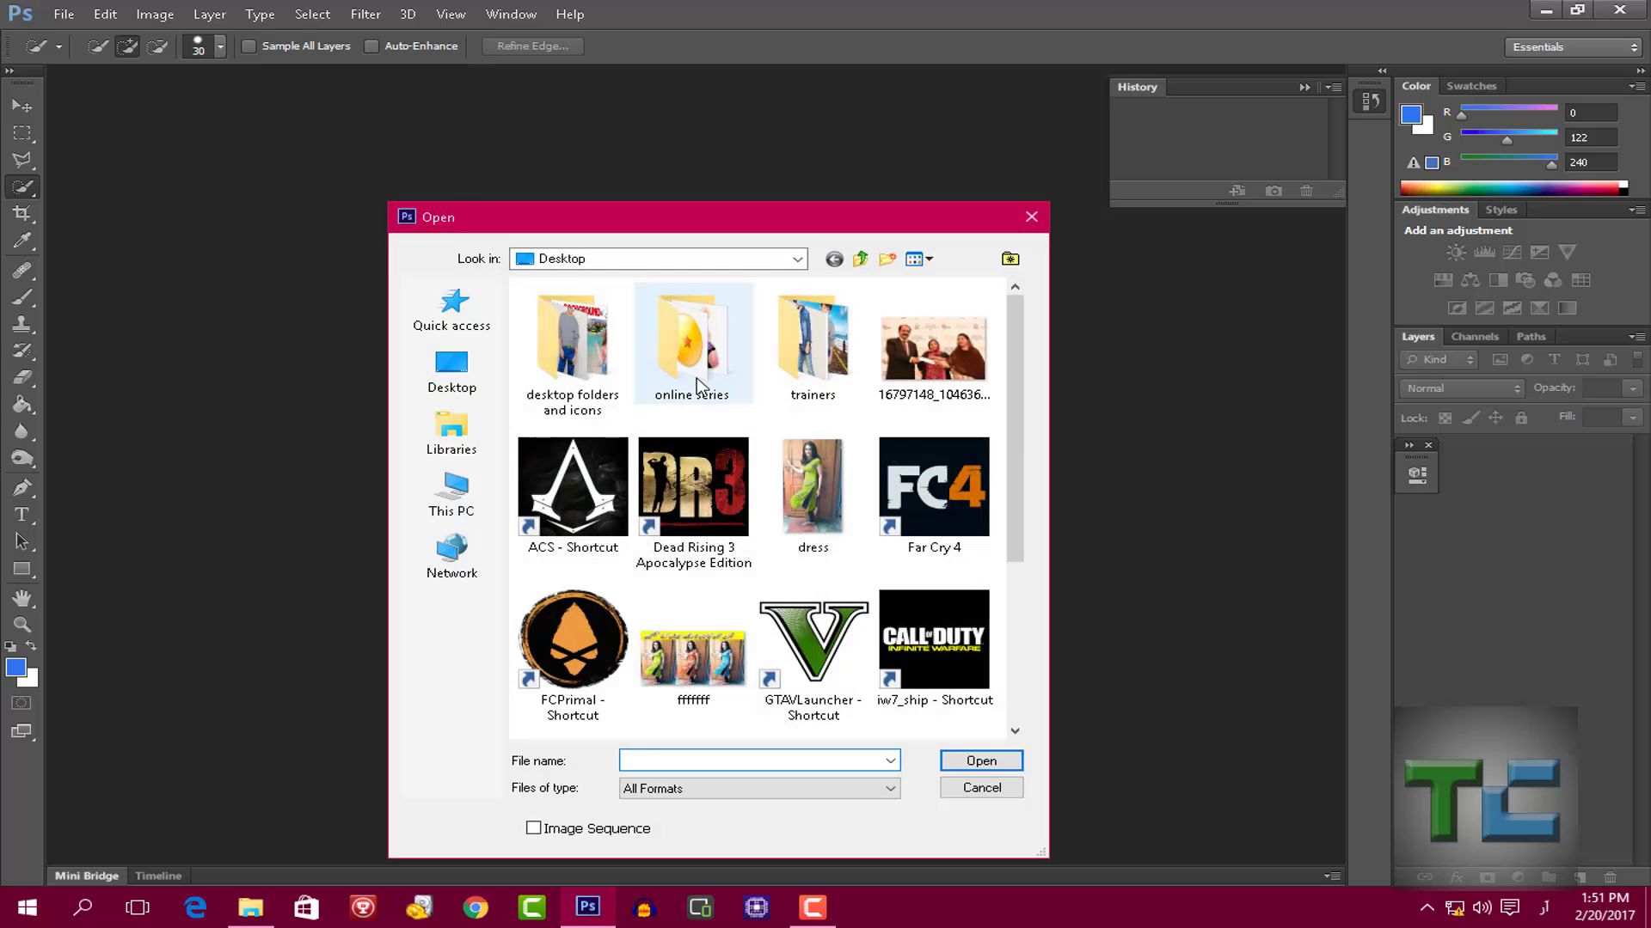
- Open the dress image from the Desktop folder
left_click_drag(612, 213, 529, 147)
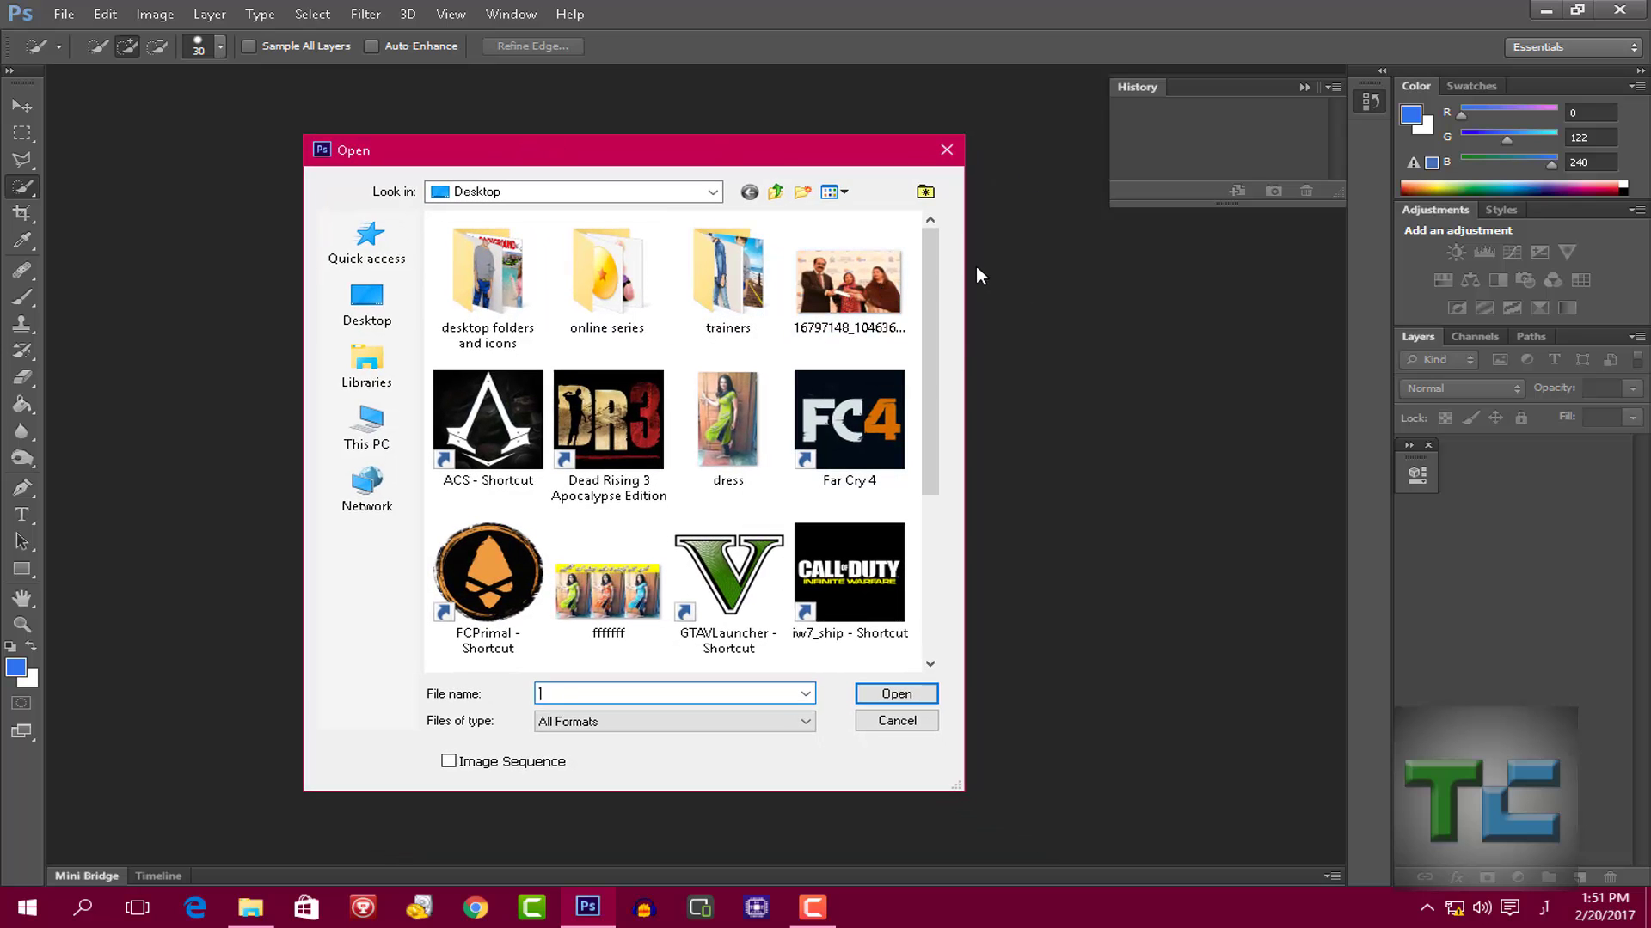
double_click(745, 411)
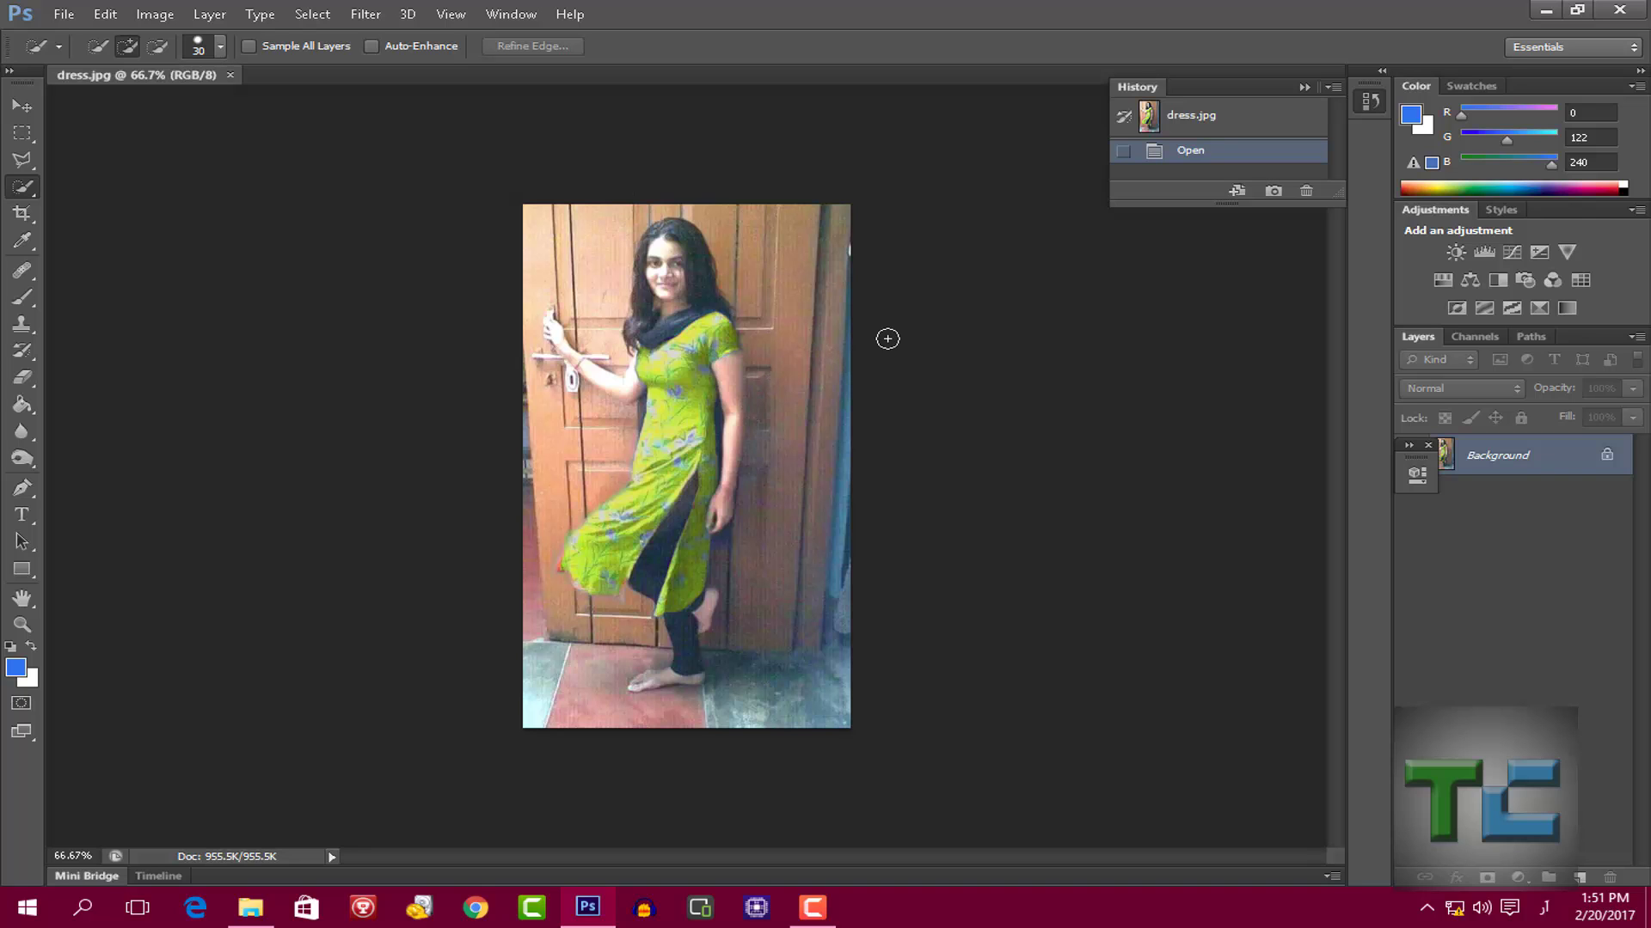
scroll(804, 325, "up", 1)
key("alt")
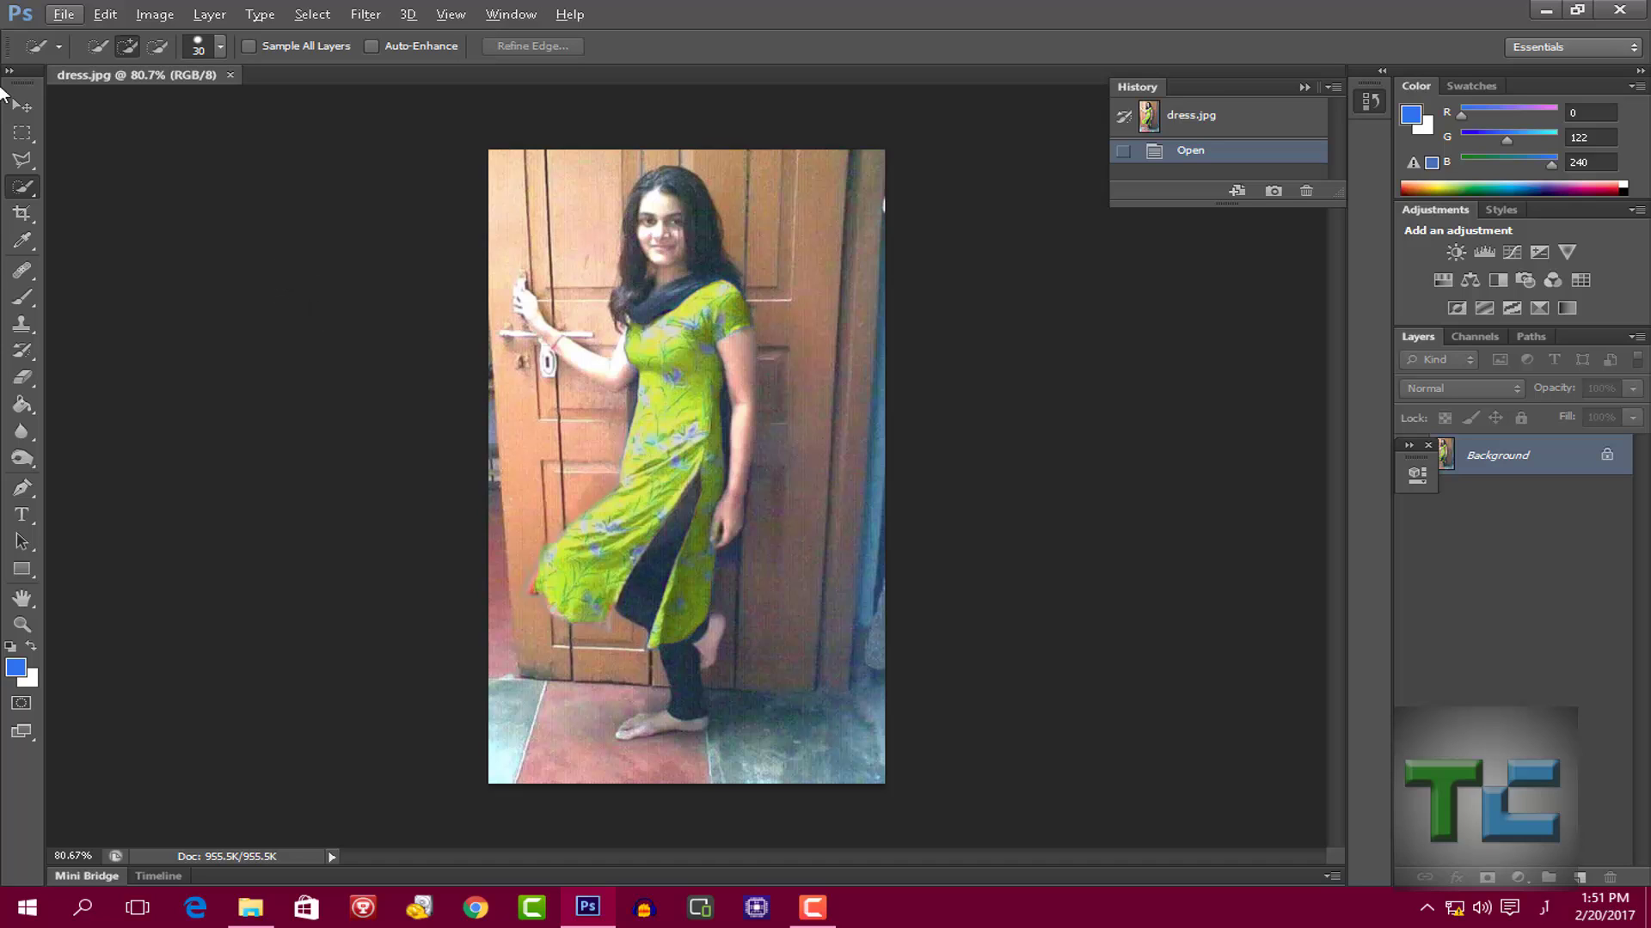
- Select the green dress from sleeve to hem with the Quick Selection tool at a 30-pixel brush
right_click(23, 197)
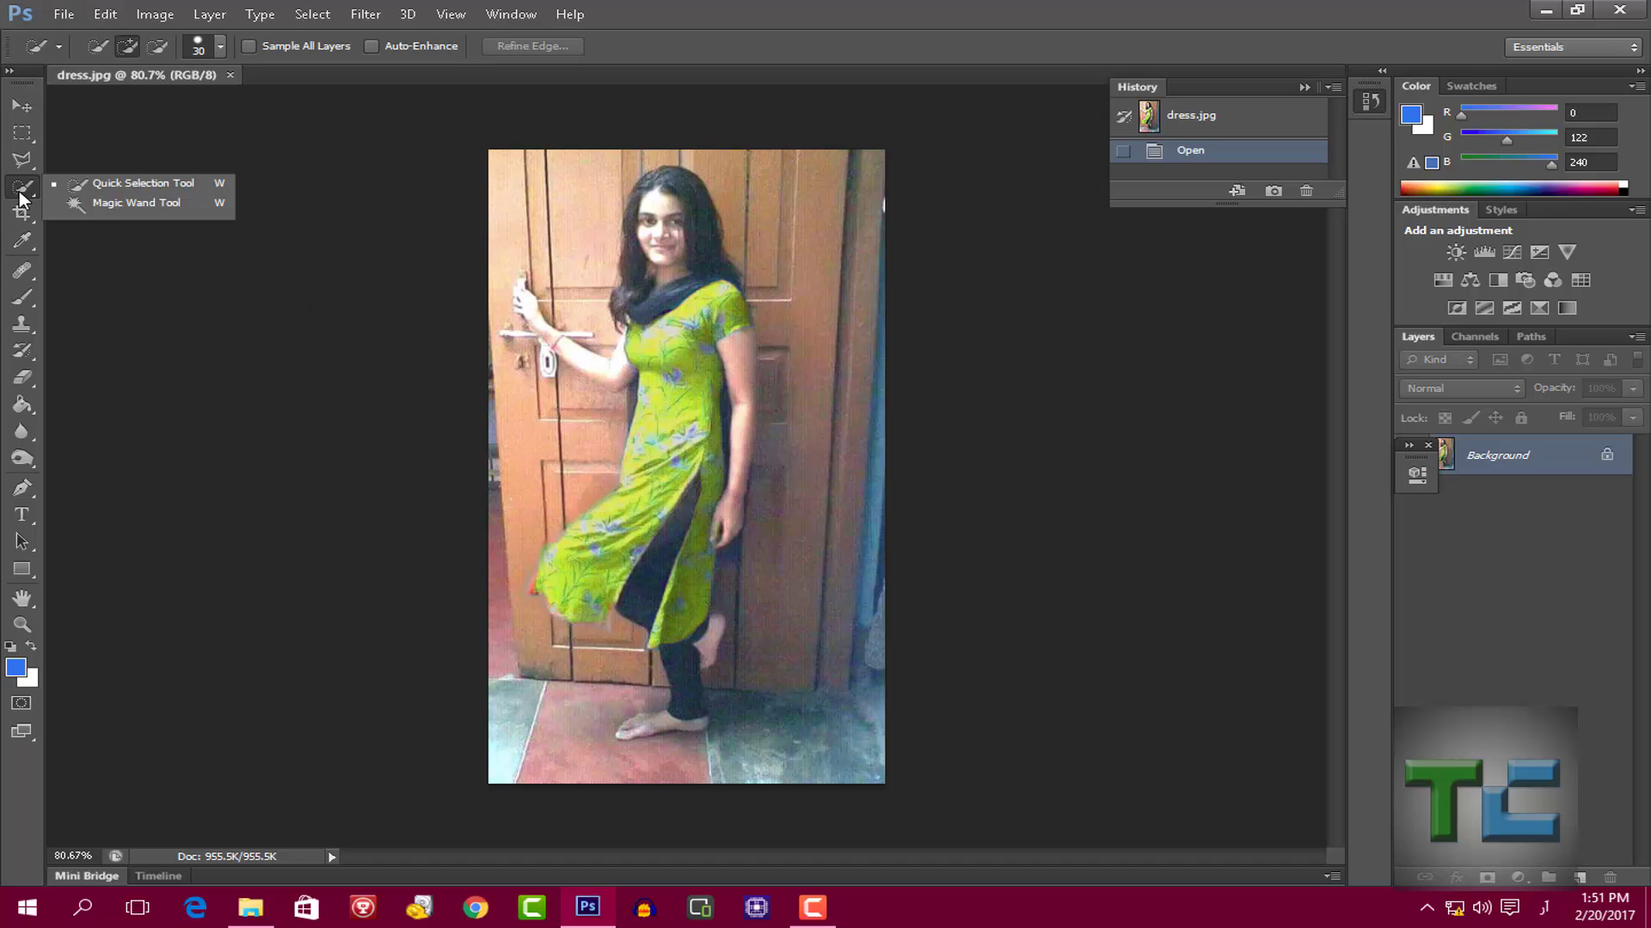
left_click(89, 187)
scroll(751, 305, "up", 2)
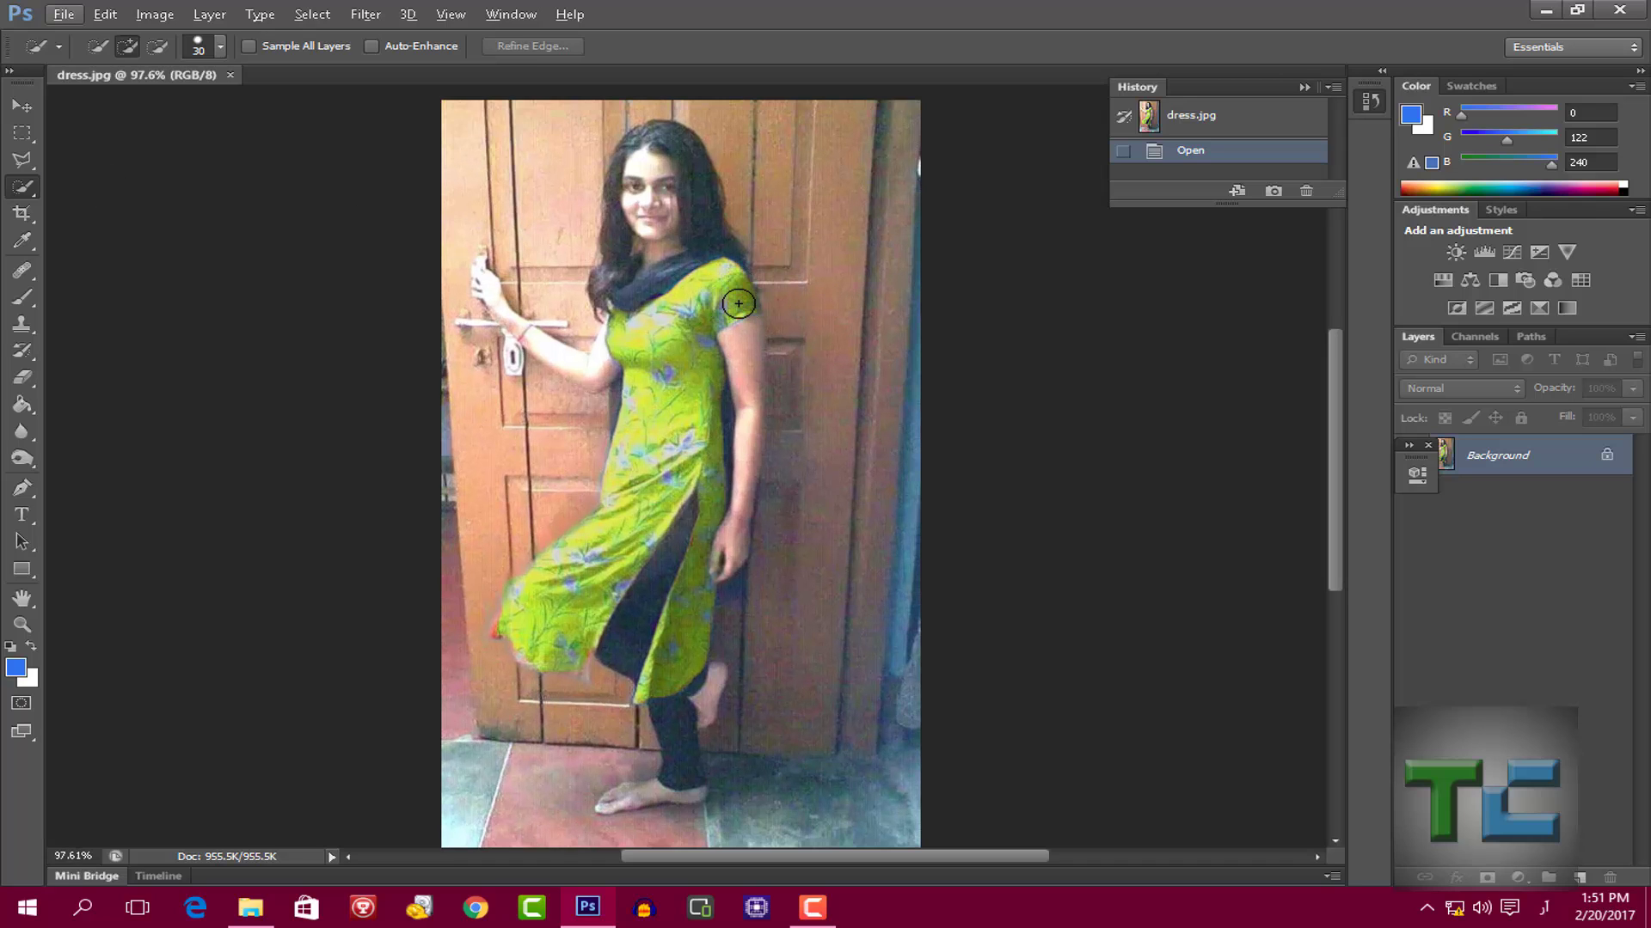
mouse_move(738, 304)
left_mouse_down()
mouse_move(688, 288)
mouse_move(674, 355)
mouse_move(619, 369)
mouse_move(688, 425)
mouse_move(662, 499)
mouse_move(633, 520)
mouse_move(575, 644)
mouse_move(554, 627)
mouse_move(513, 645)
mouse_move(601, 546)
mouse_move(523, 593)
mouse_move(534, 621)
mouse_move(577, 578)
left_mouse_up()
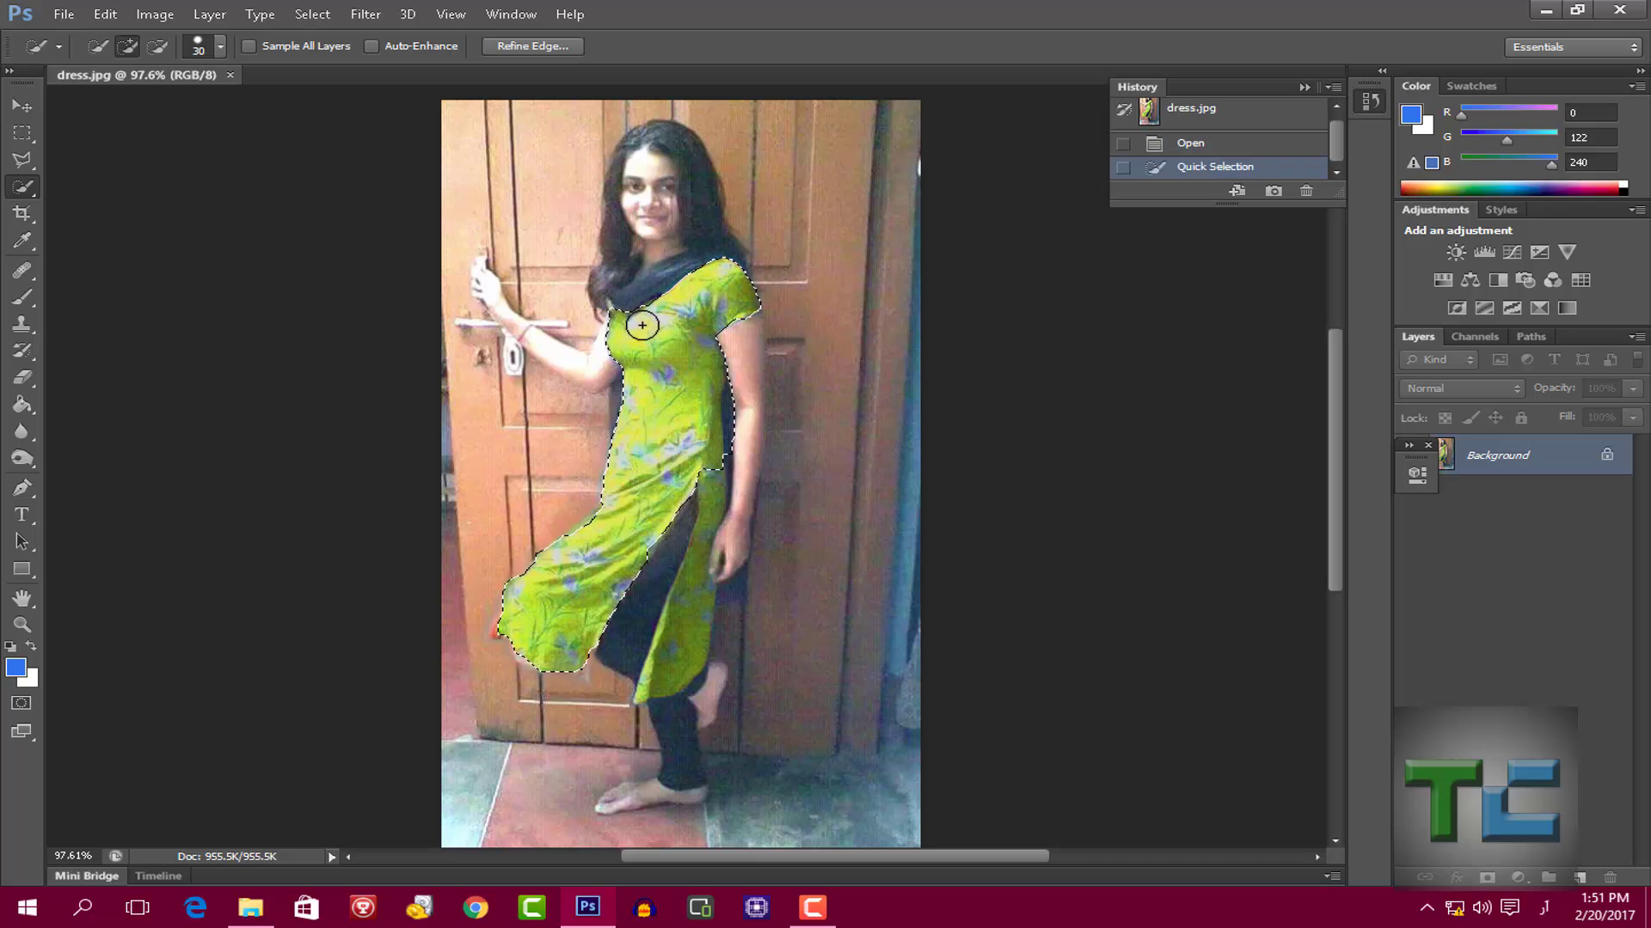
mouse_move(657, 321)
left_mouse_down()
mouse_move(705, 370)
mouse_move(656, 427)
left_mouse_up()
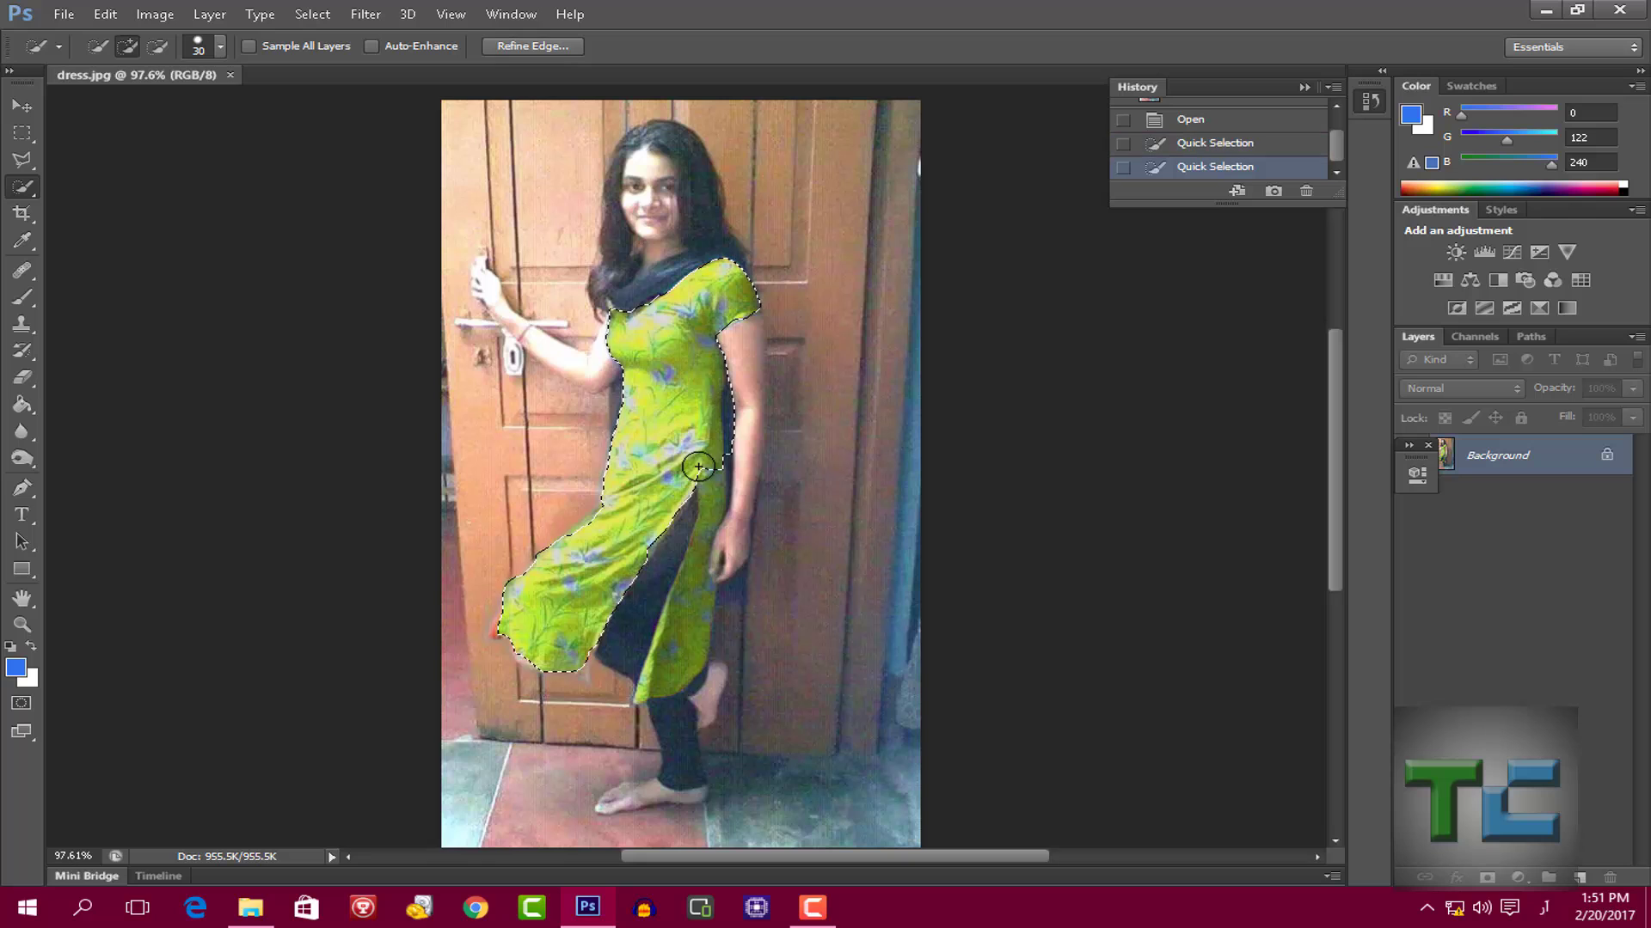
mouse_move(709, 484)
left_mouse_down()
mouse_move(707, 623)
mouse_move(709, 602)
mouse_move(653, 576)
left_mouse_up()
- Subtract the door area, the dark leggings in the slit and the arm and hand from the dress selection
scroll(653, 576, "up", 2, "alt")
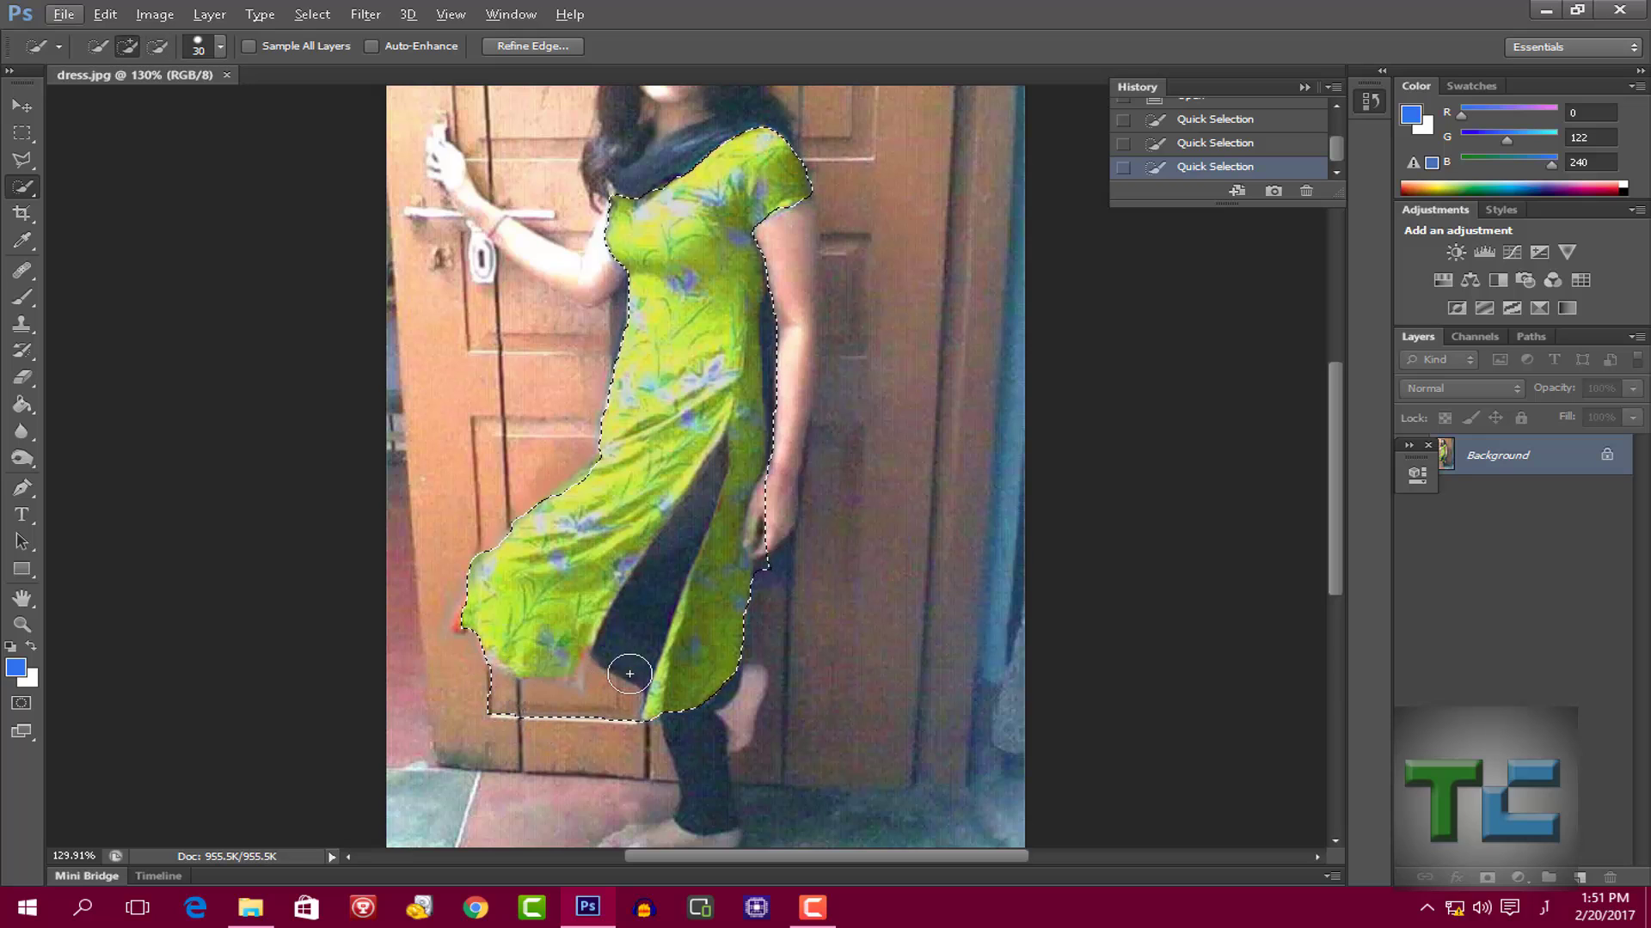
key("alt")
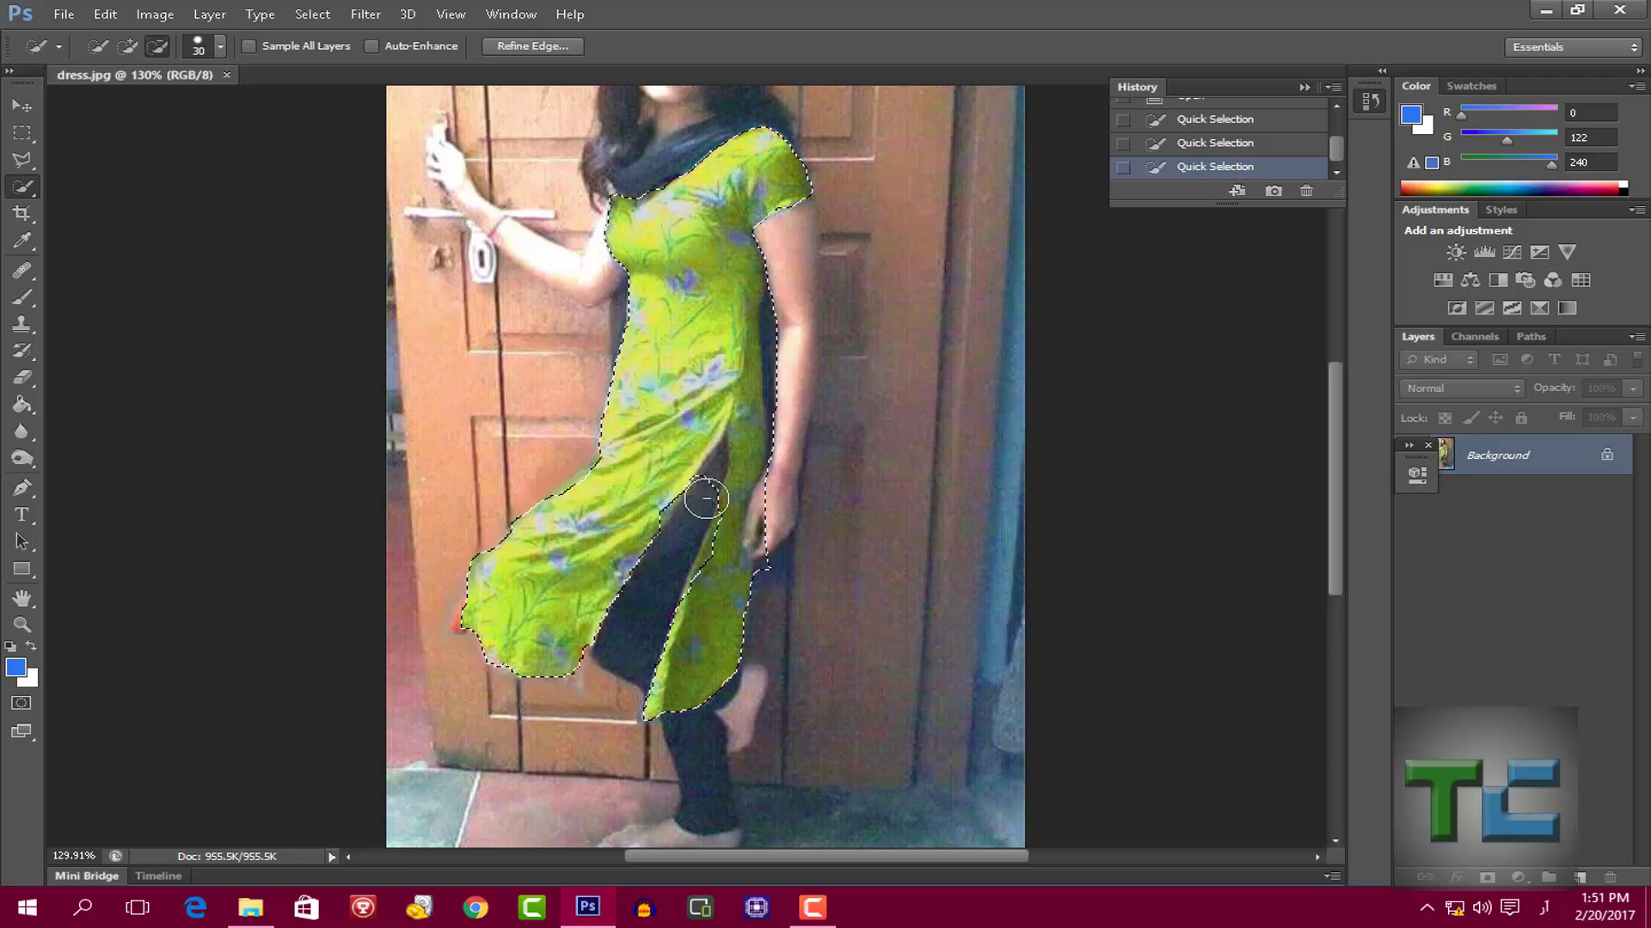
left_click(714, 465, "alt")
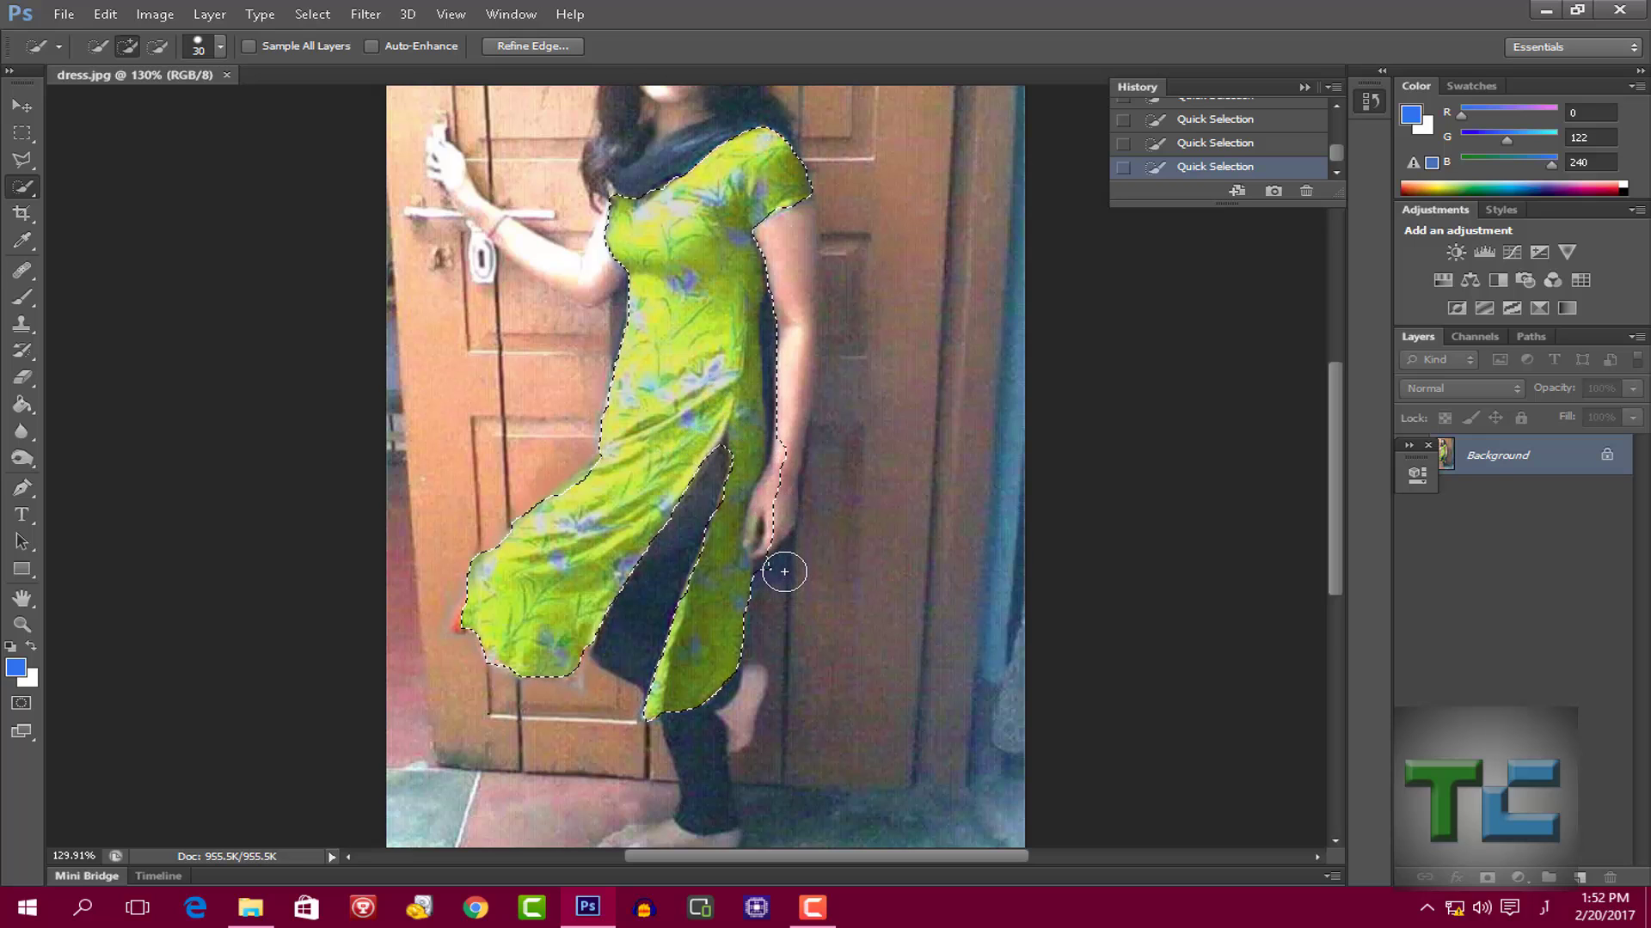
key("alt")
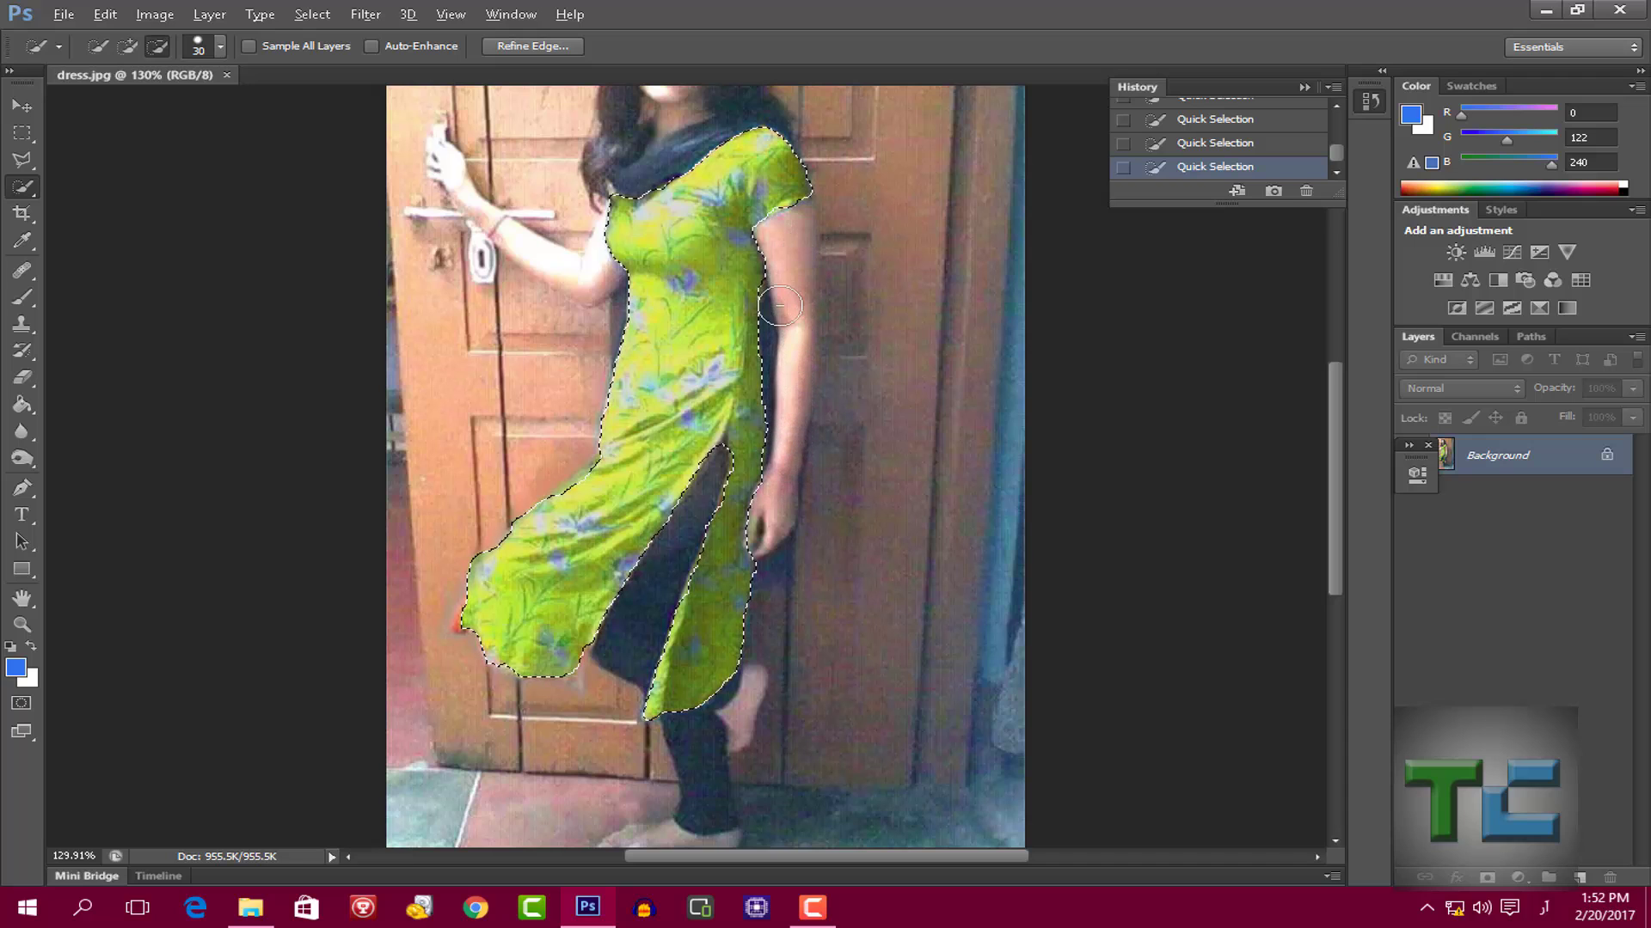
- Examine the selection edge around the sleeve, bust and waist of the dress for inaccuracies
scroll(740, 283, "up", 4)
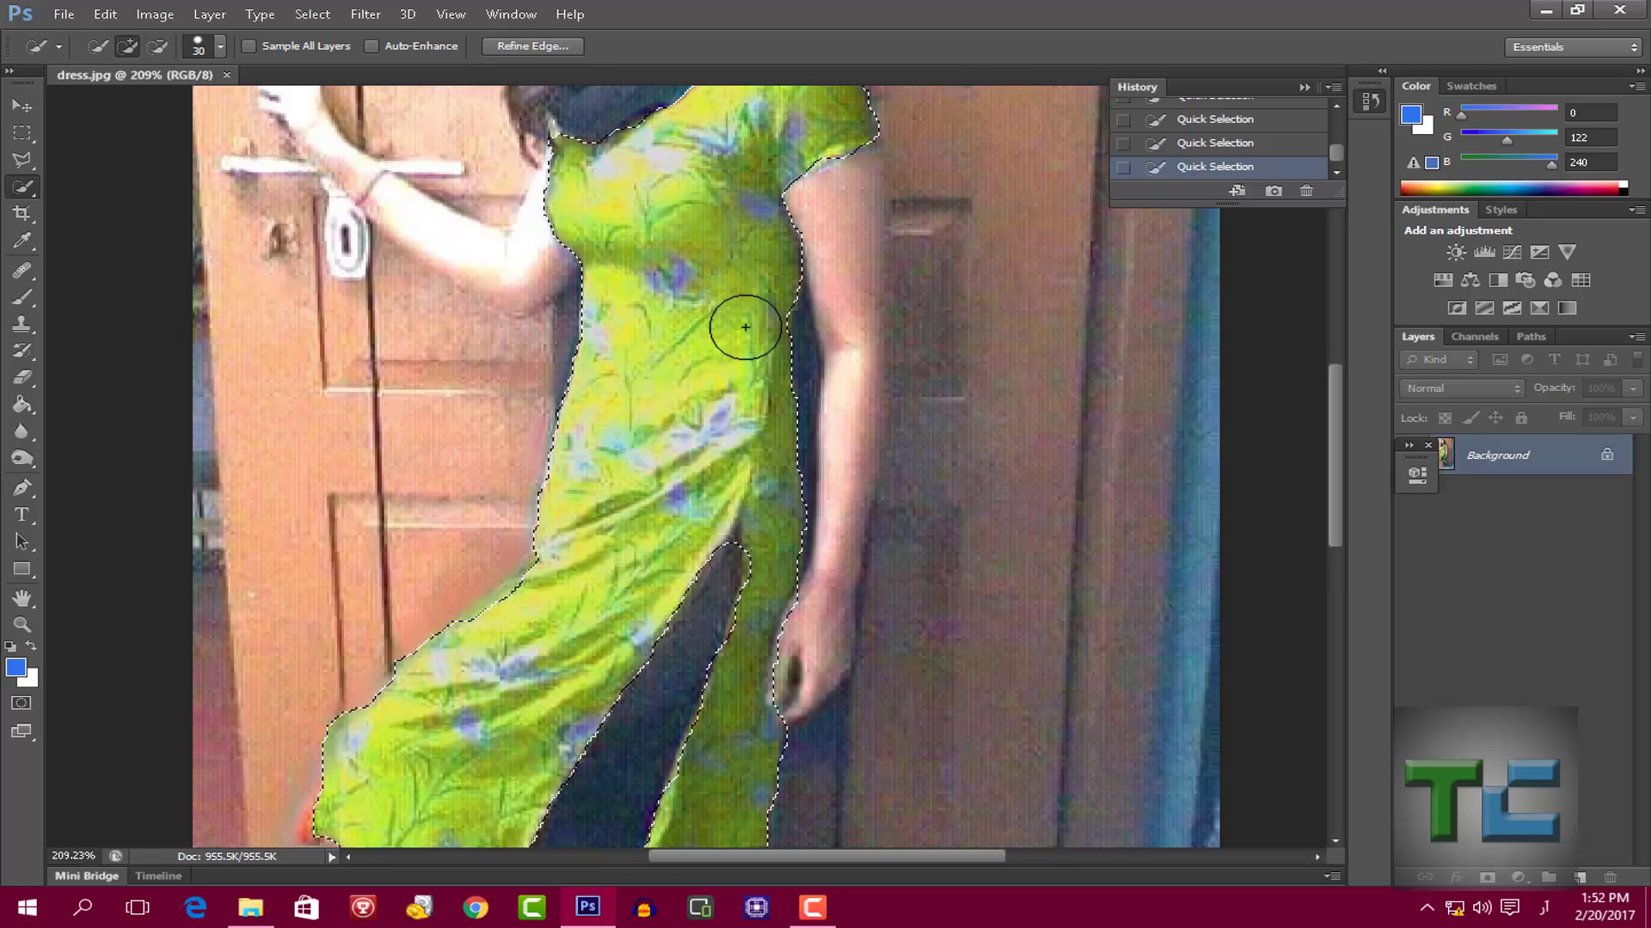
scroll(845, 200, "down", 3)
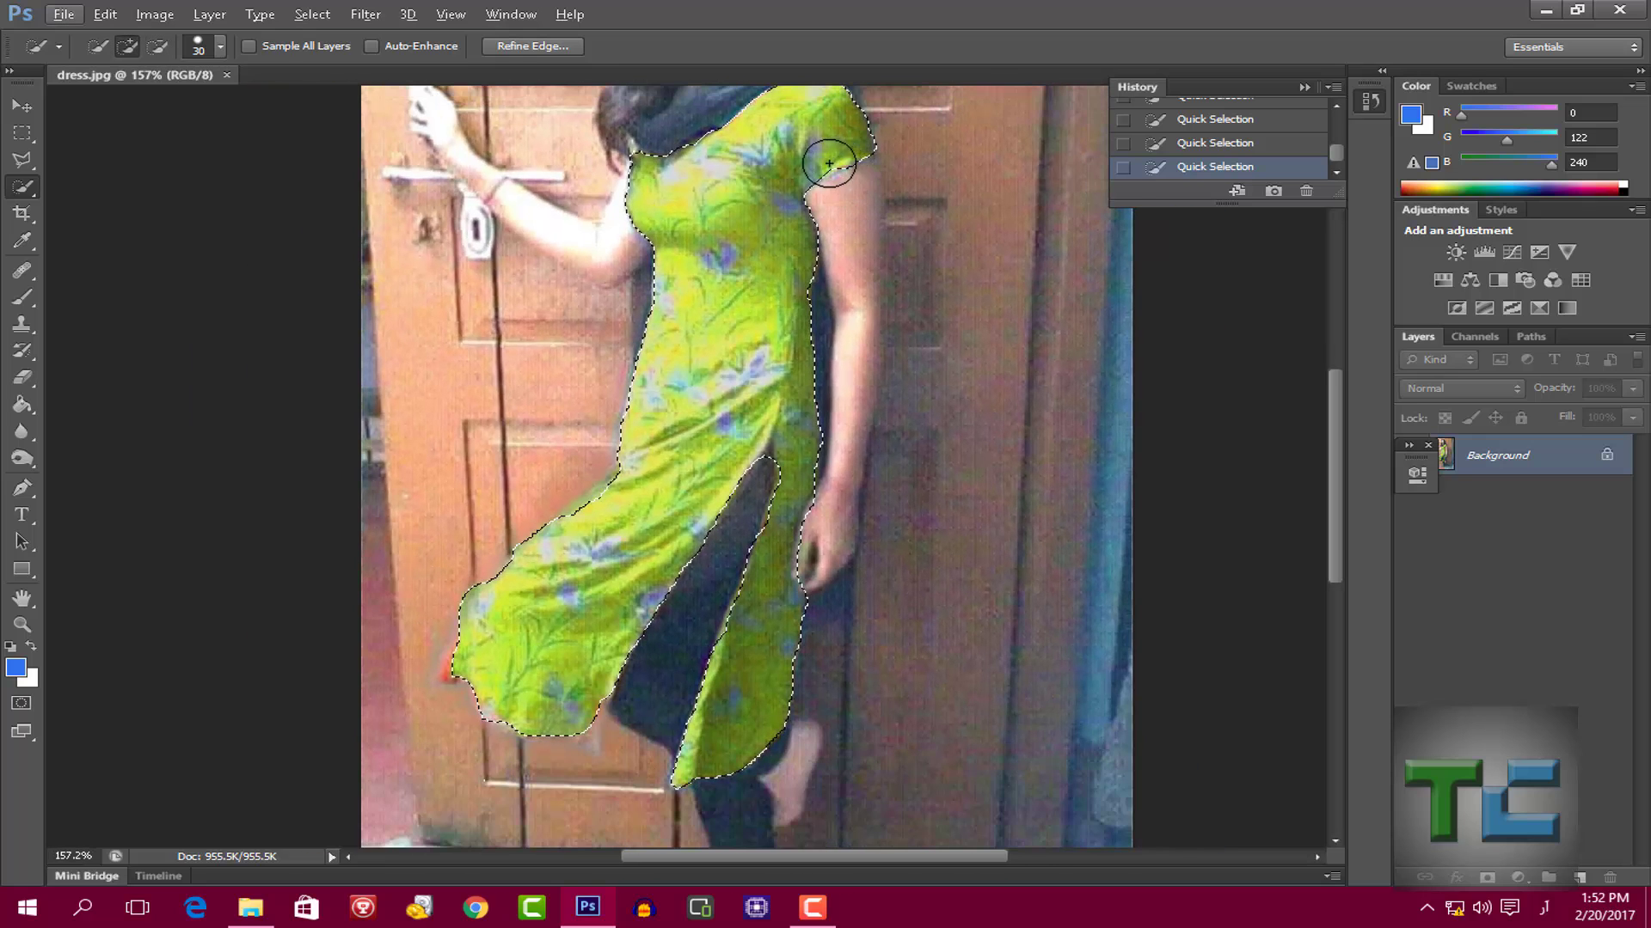
scroll(859, 188, "up", 7)
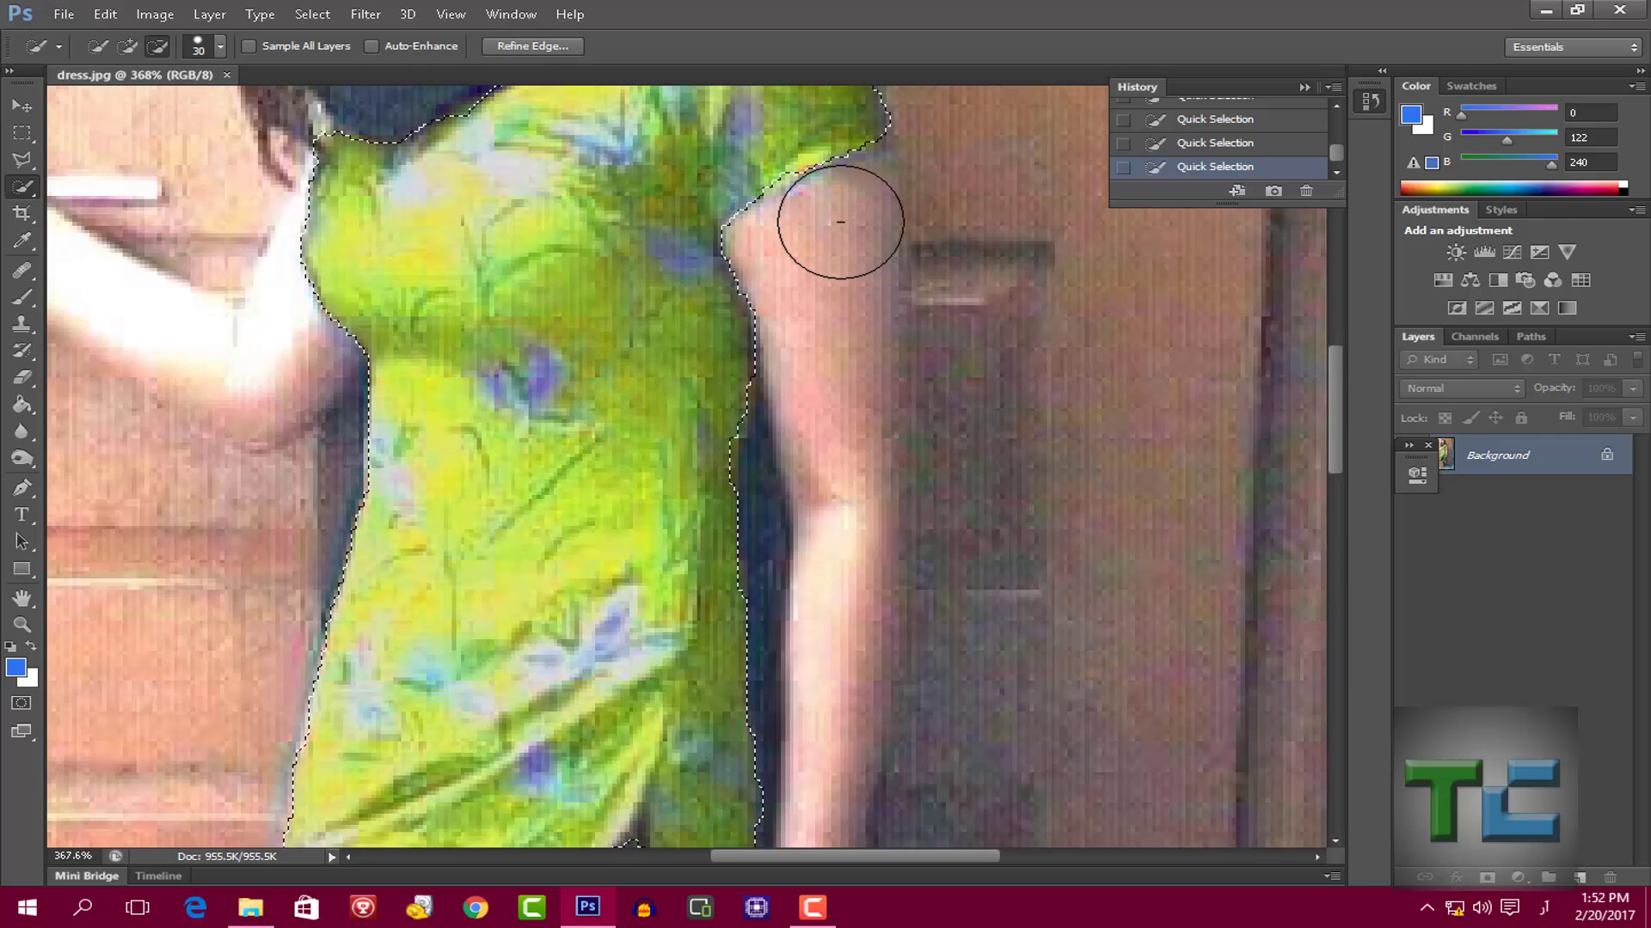
scroll(859, 172, "down", 3)
scroll(829, 86, "up", 6)
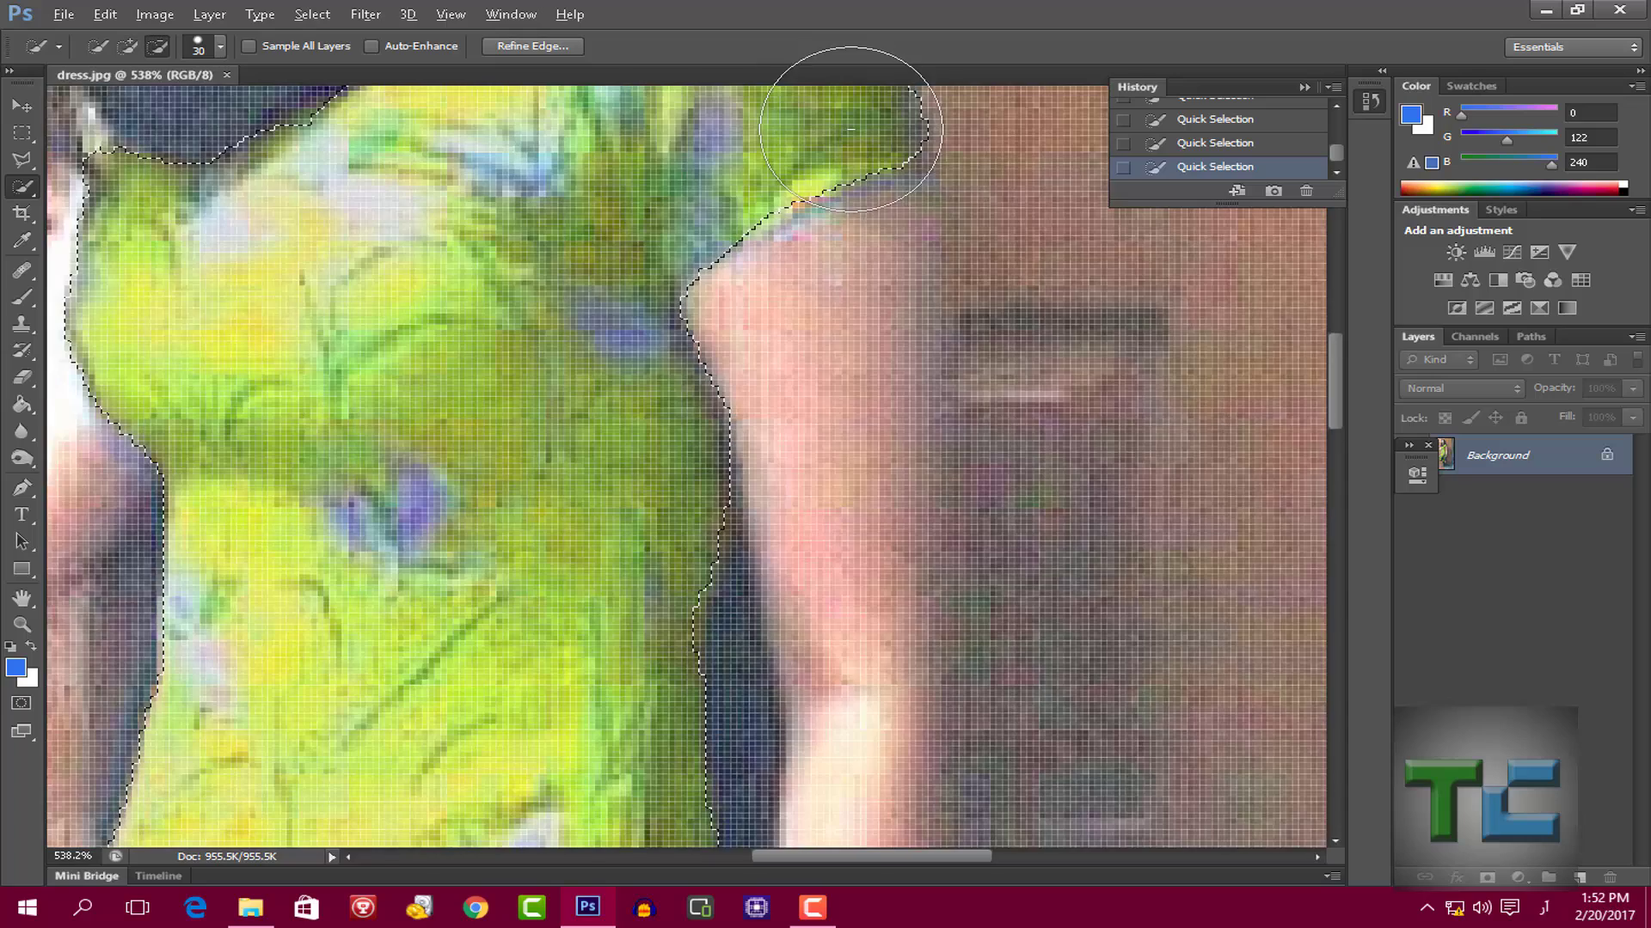
scroll(740, 344, "down", 9)
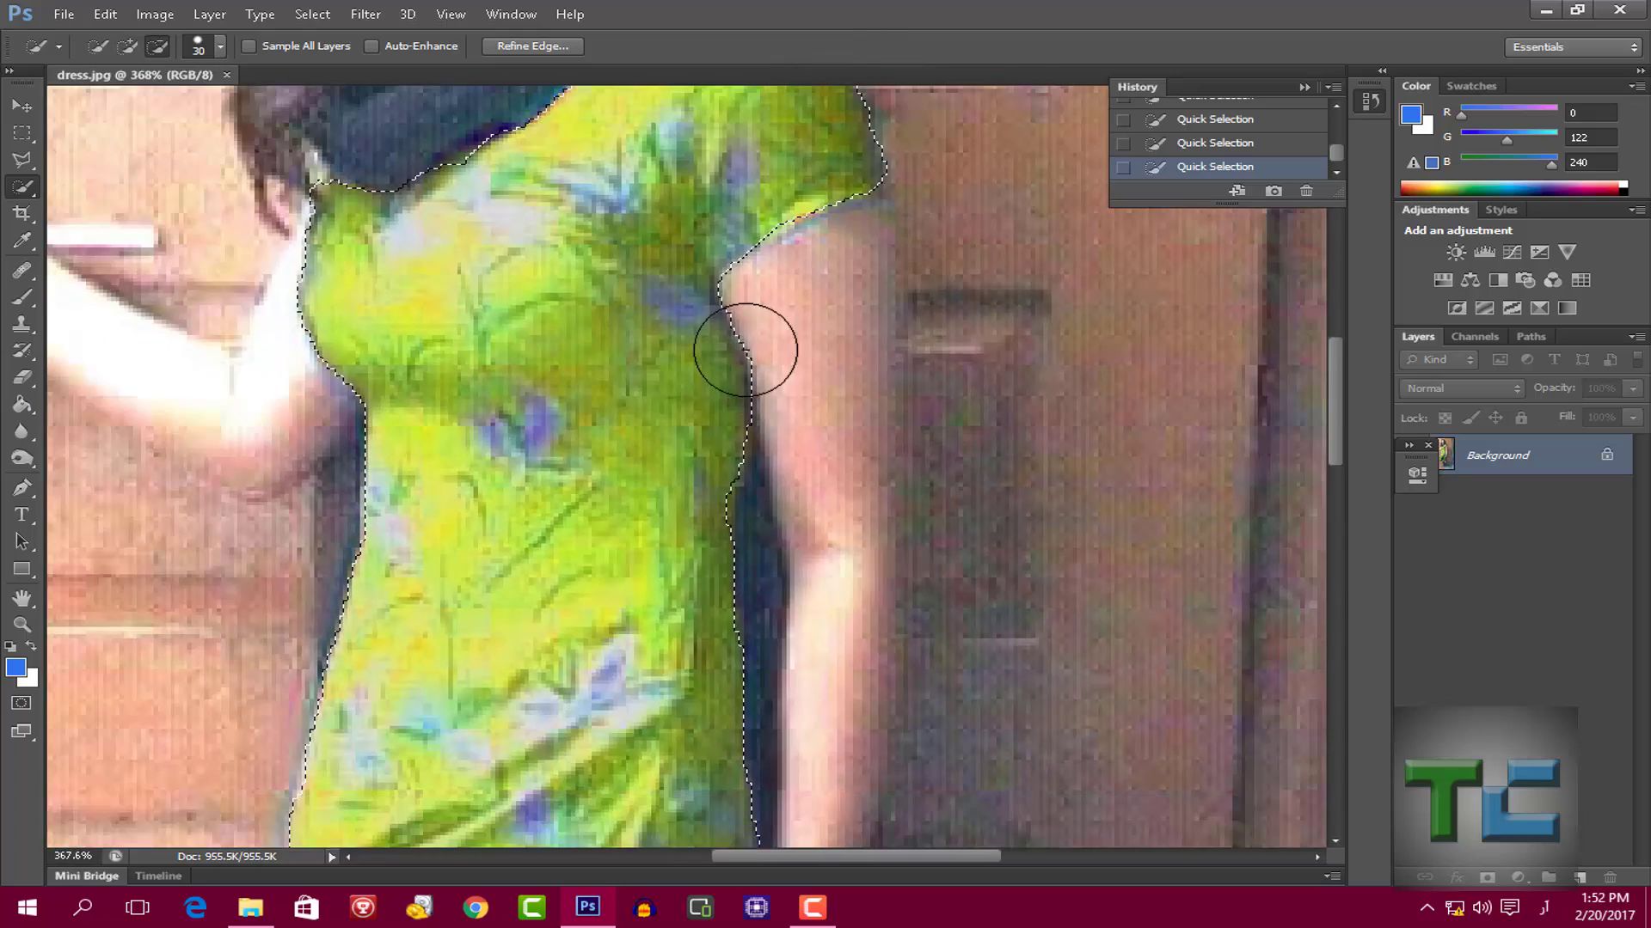
scroll(725, 337, "down", 3)
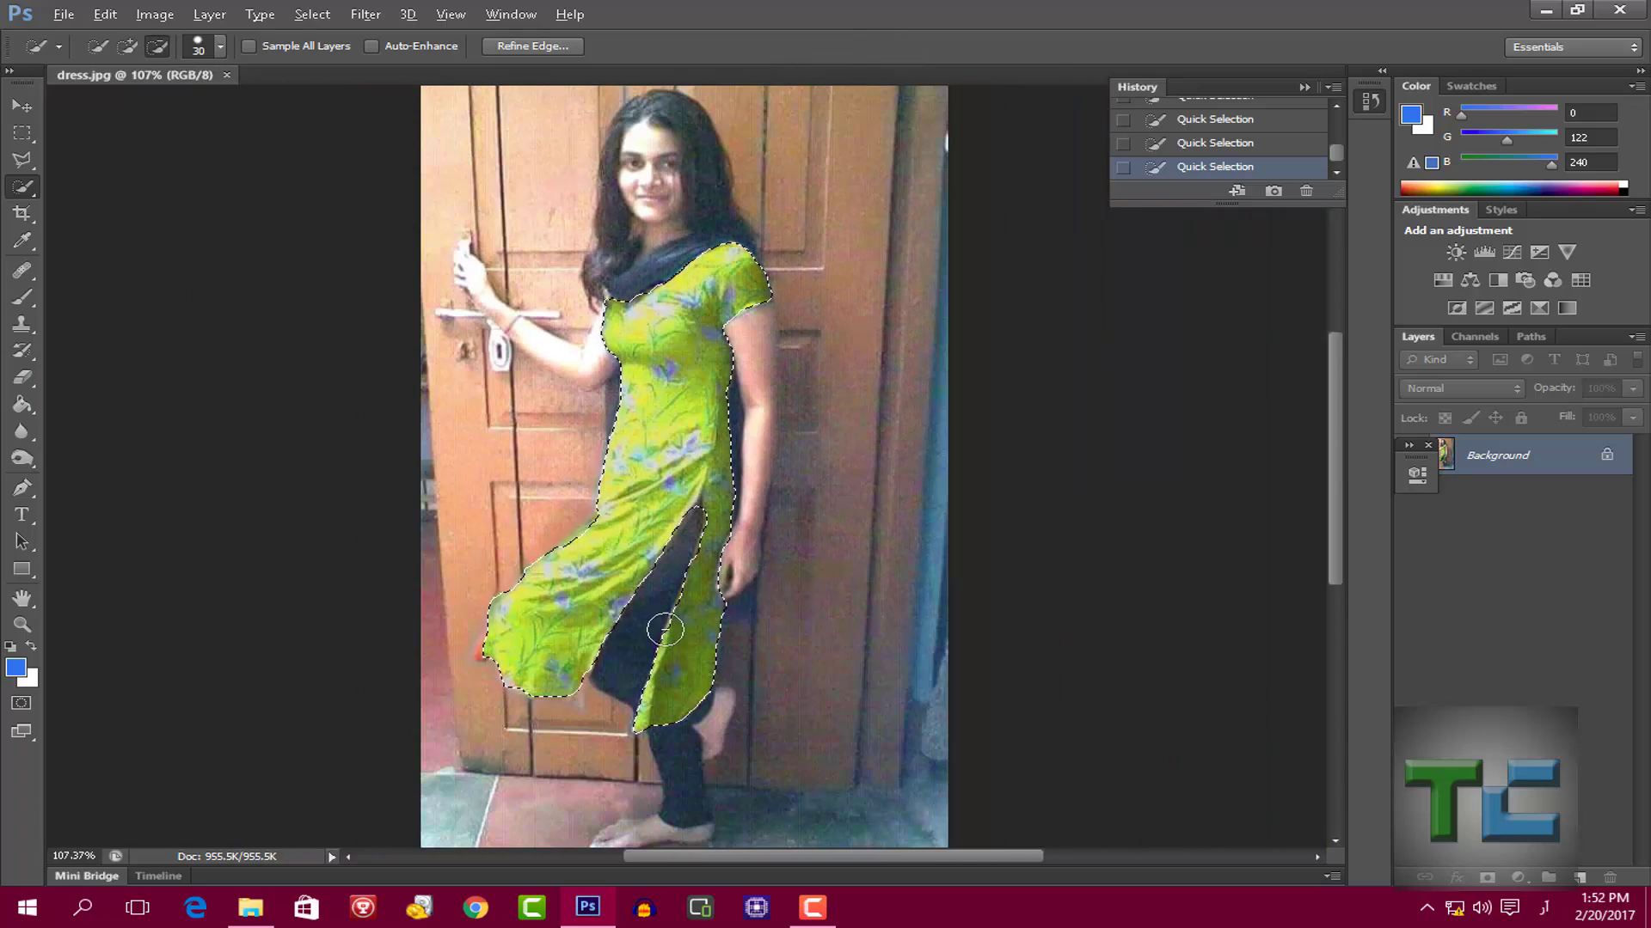
- Try adding to the selection along the skirt's door-side edge, and undo that addition
scroll(644, 537, "up", 2)
scroll(644, 537, "up", 2)
left_click(553, 553)
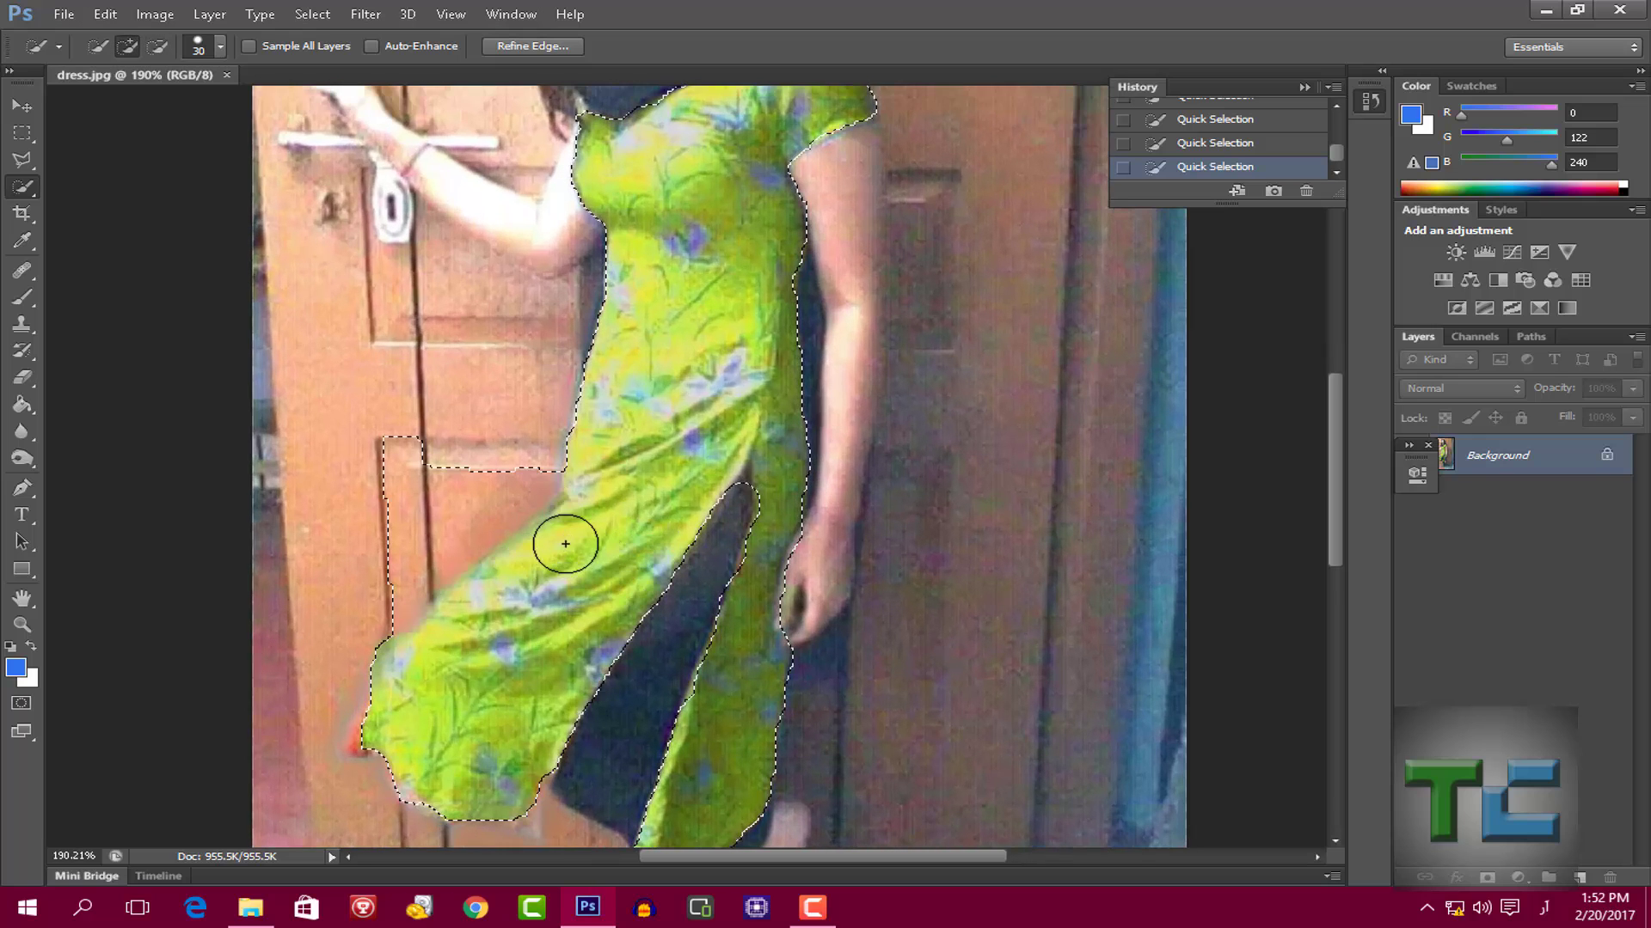
key("ctrl+z")
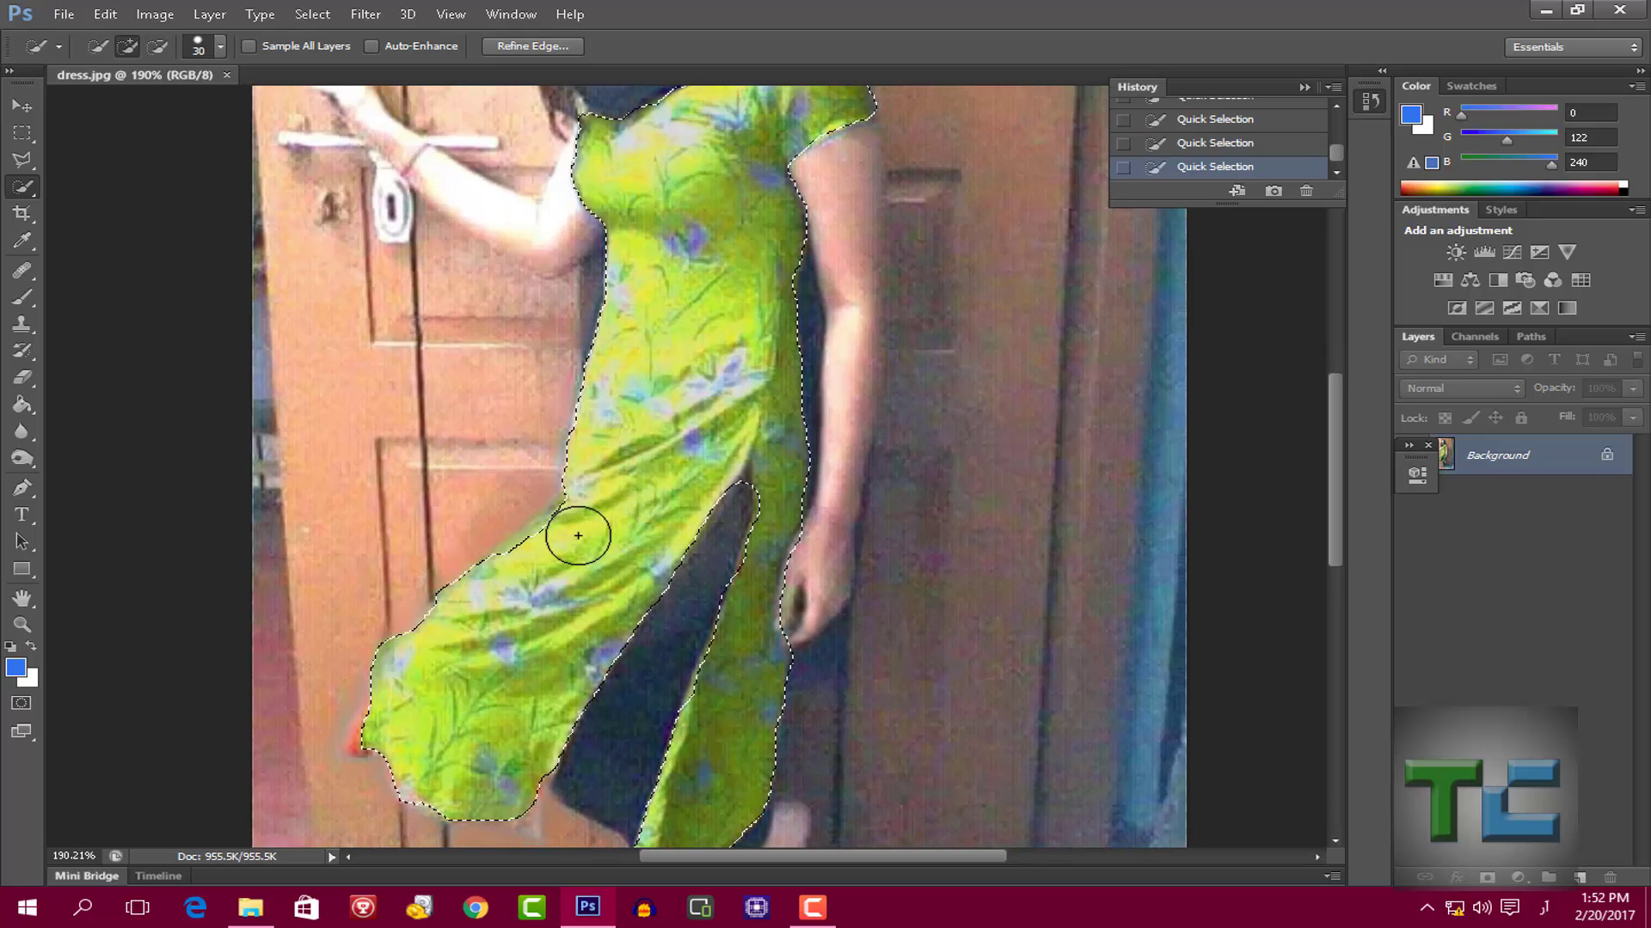
scroll(600, 472, "down", 5)
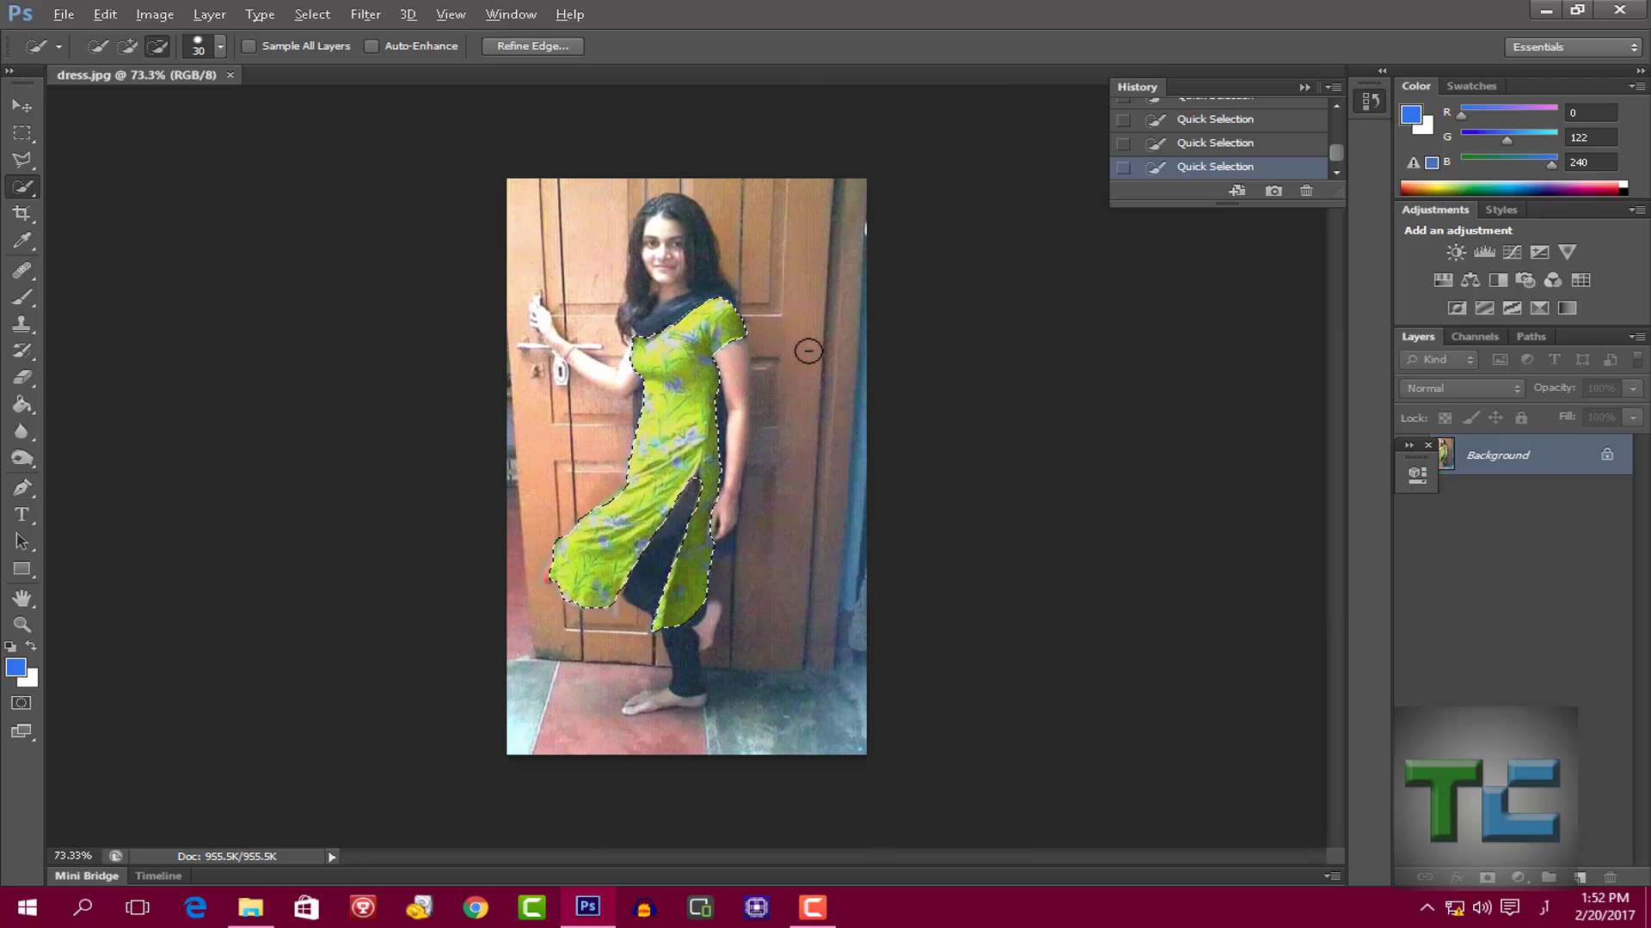
key("alt")
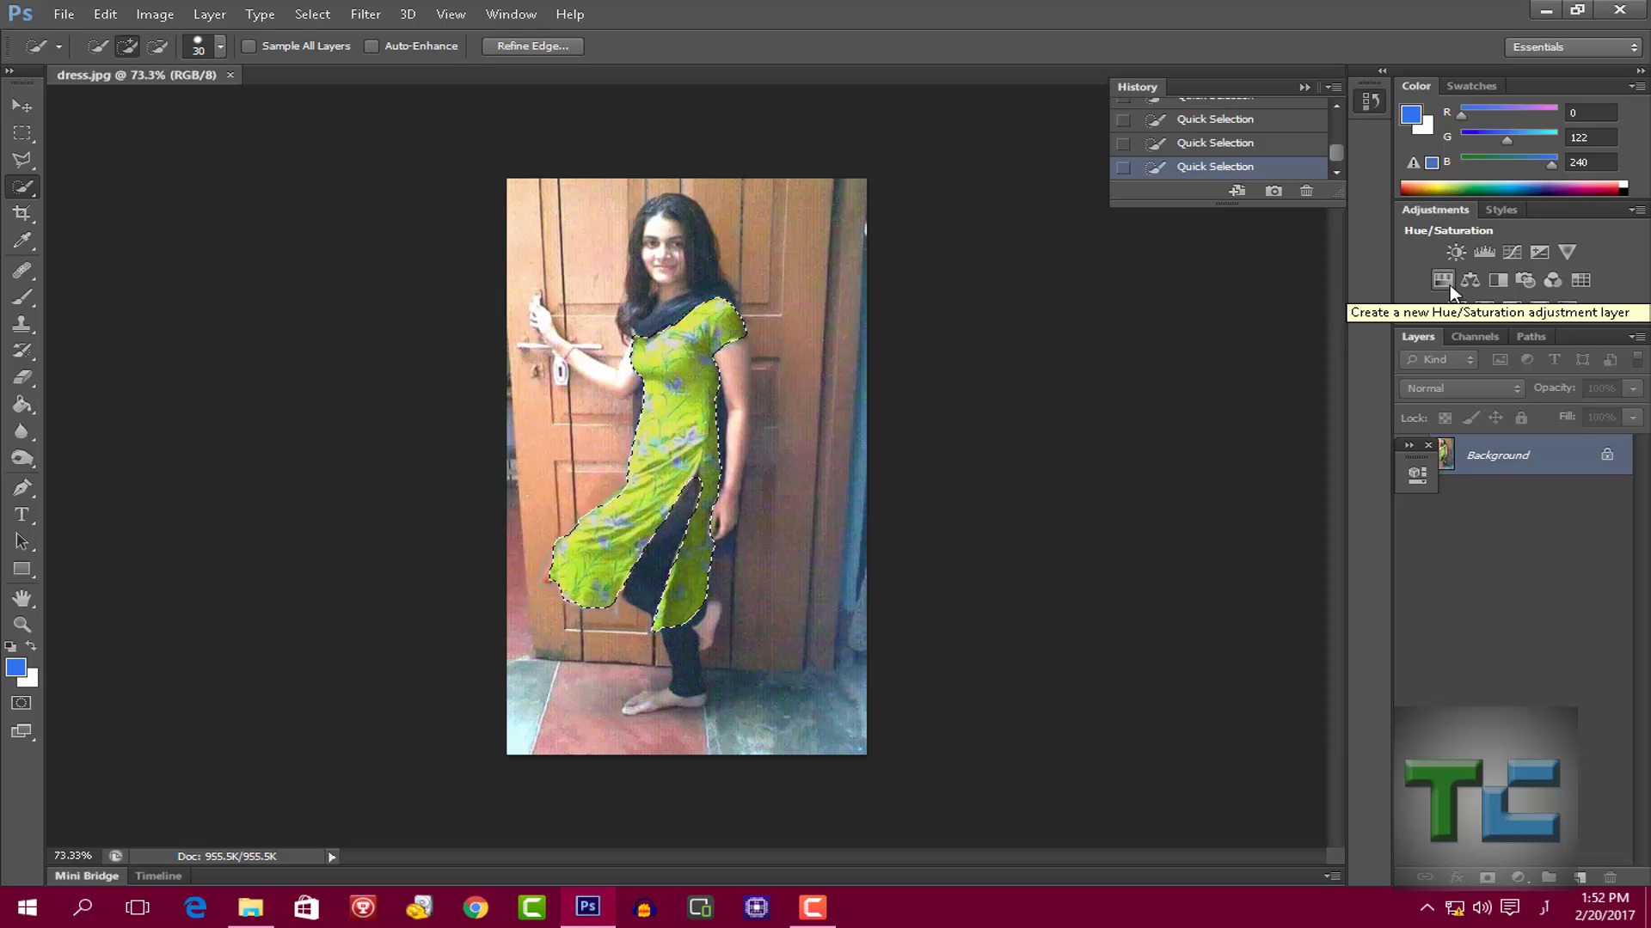
- Hide the Adjustments panel and show it again
left_click(520, 7)
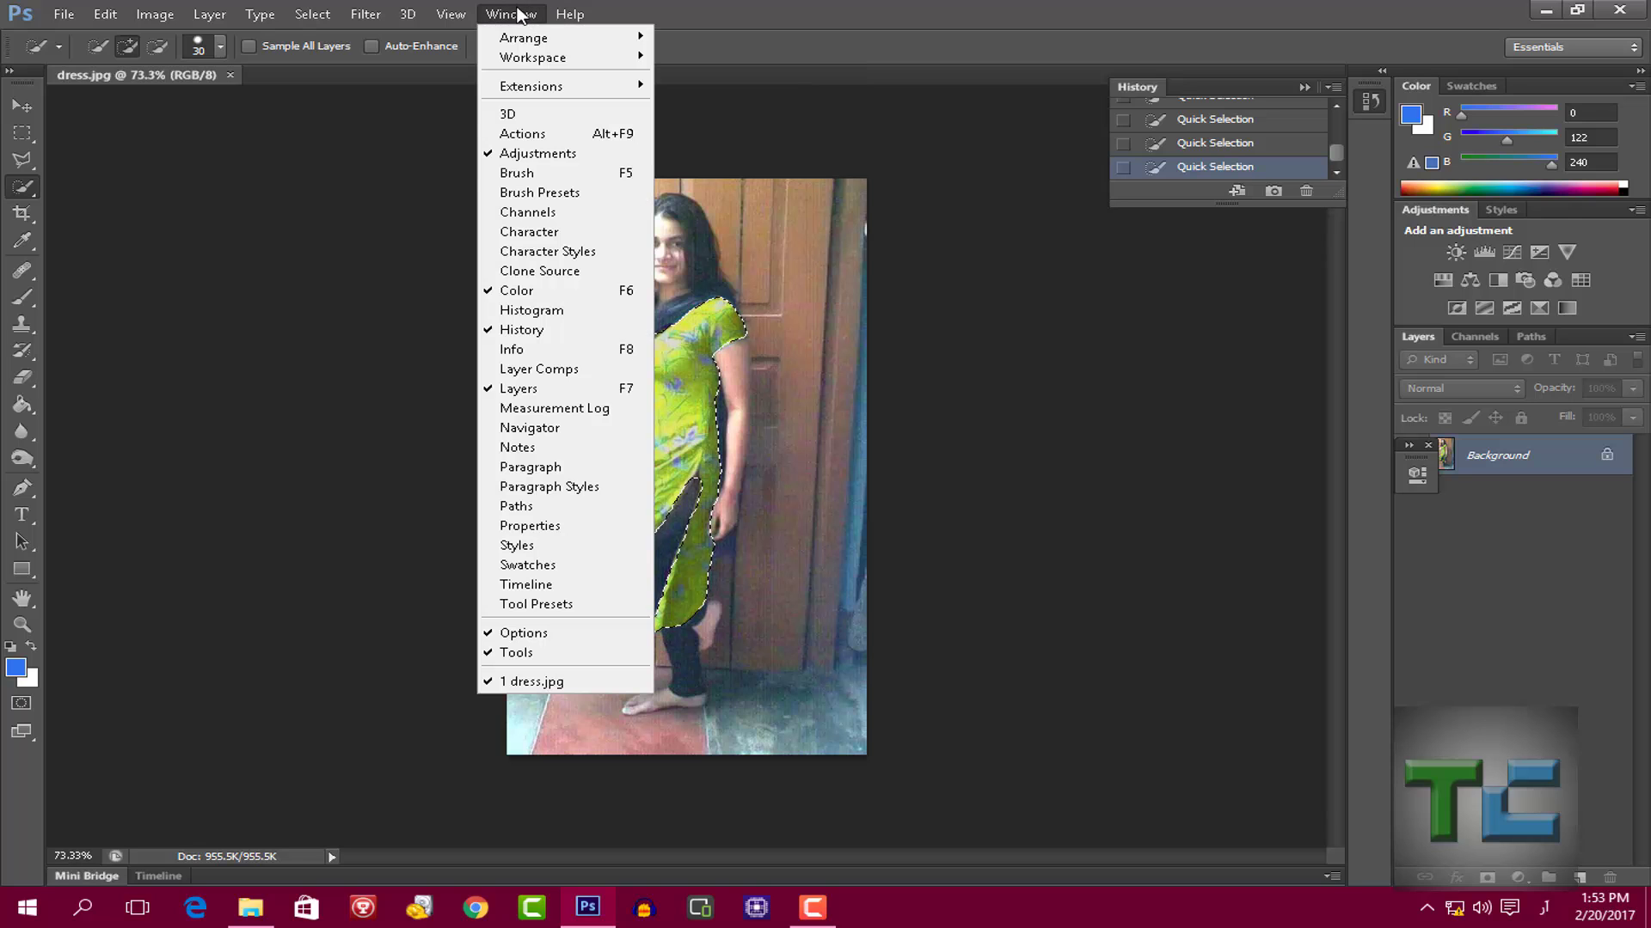
left_click(489, 157)
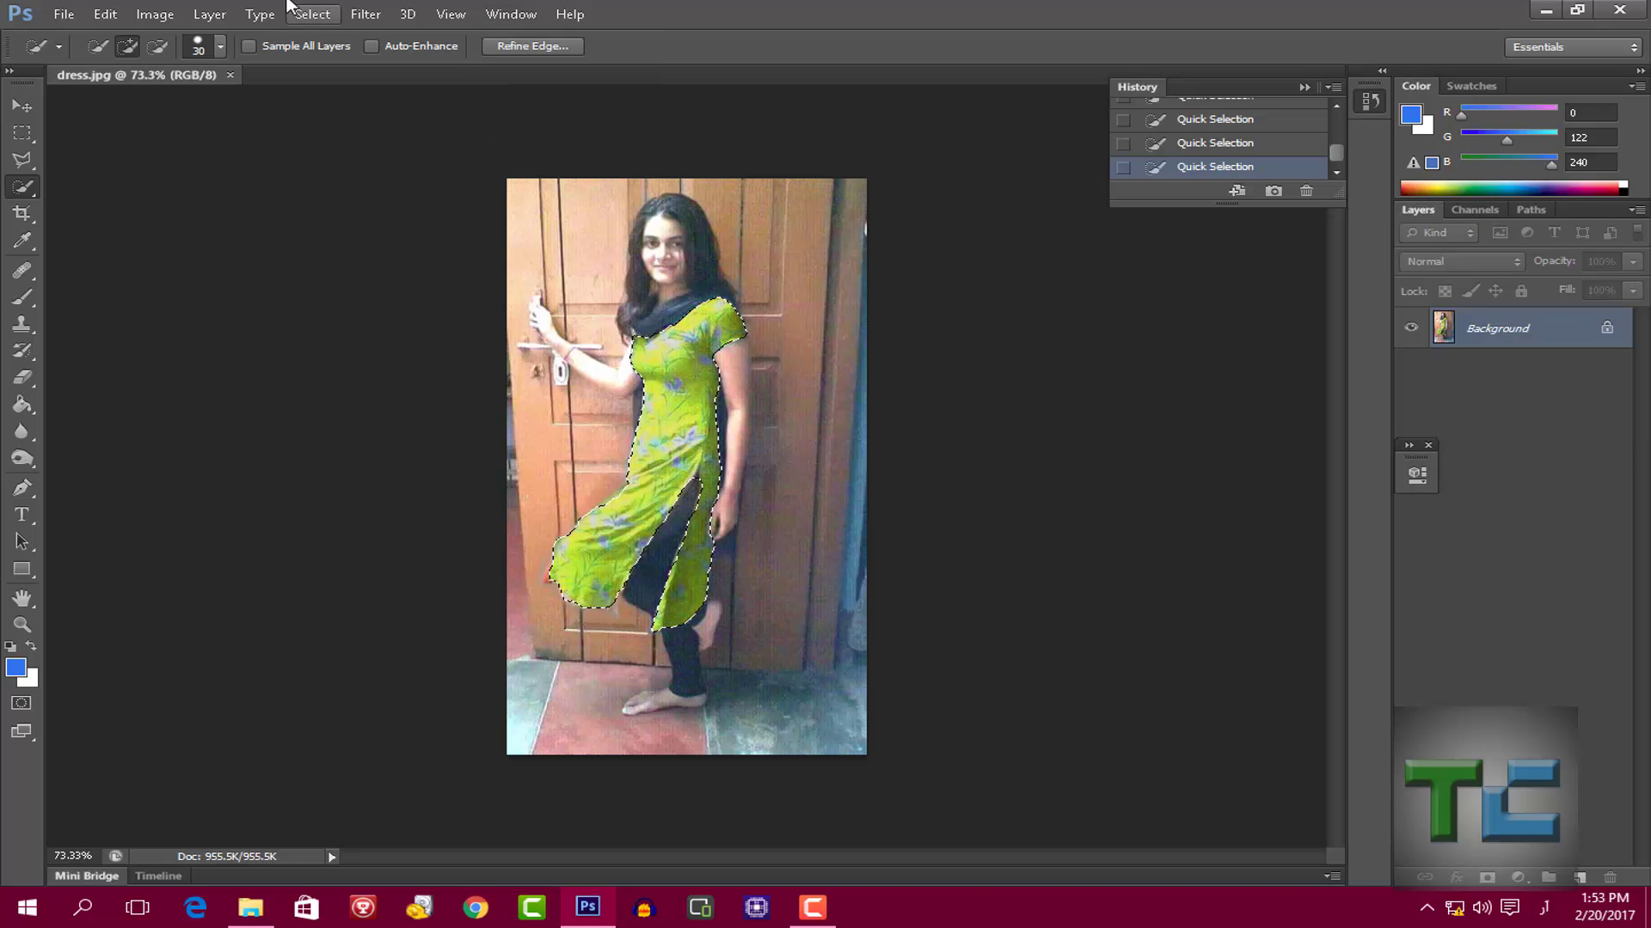
left_click(517, 9)
left_click(524, 153)
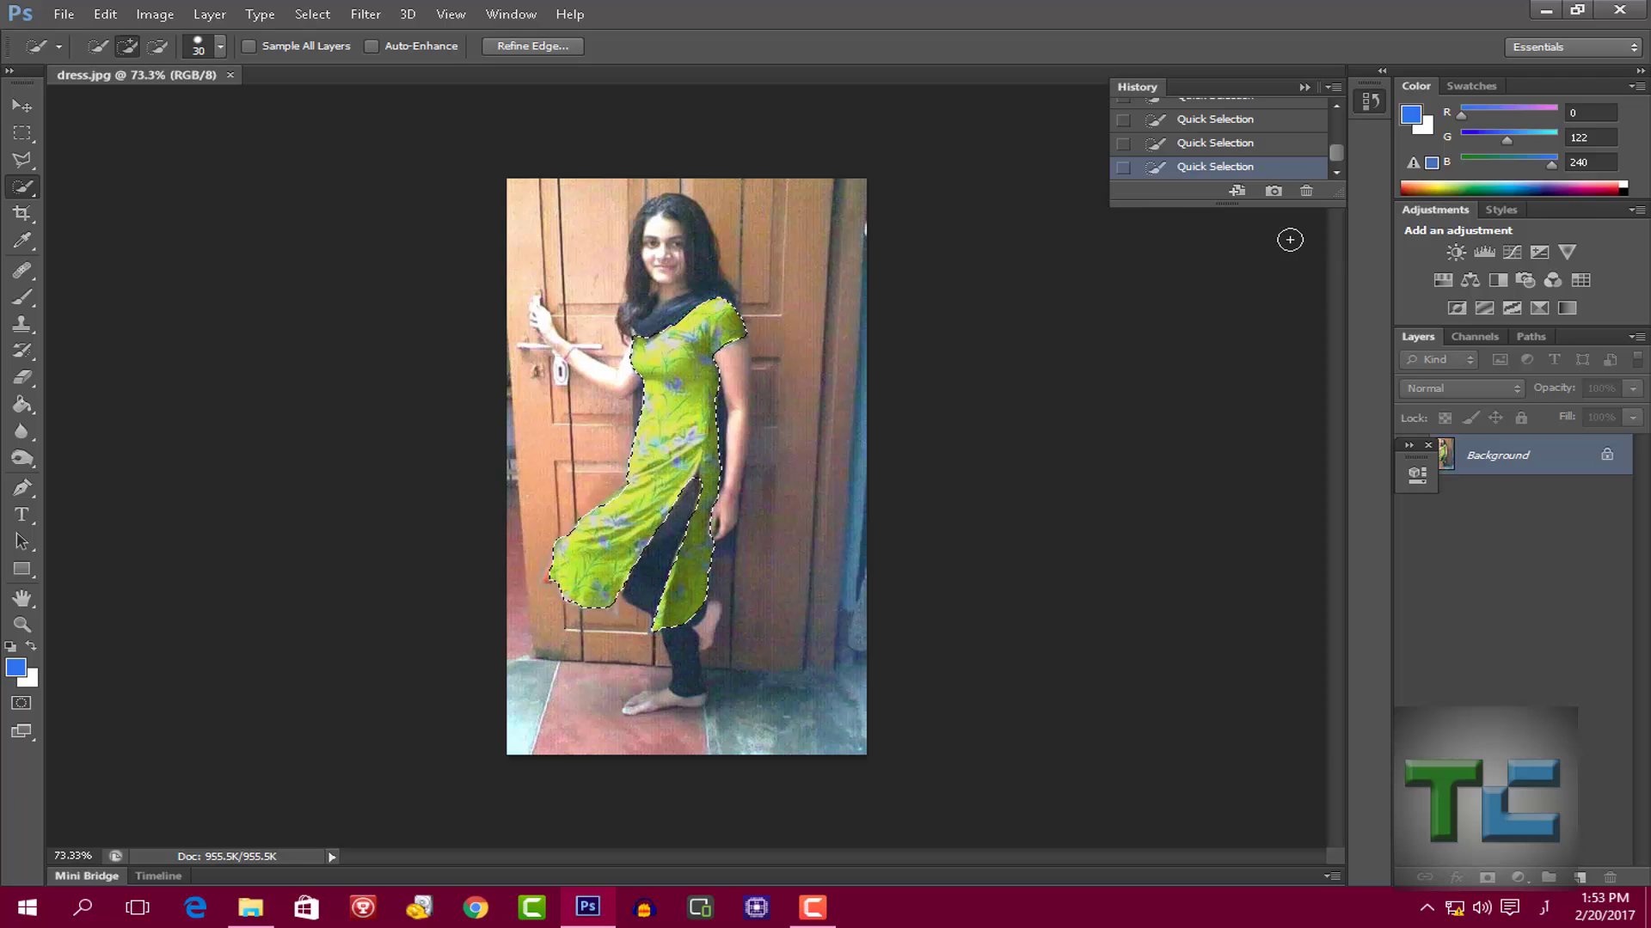
- Add a Hue/Saturation adjustment layer for the selected dress and set its hue to +154
left_click(1440, 283)
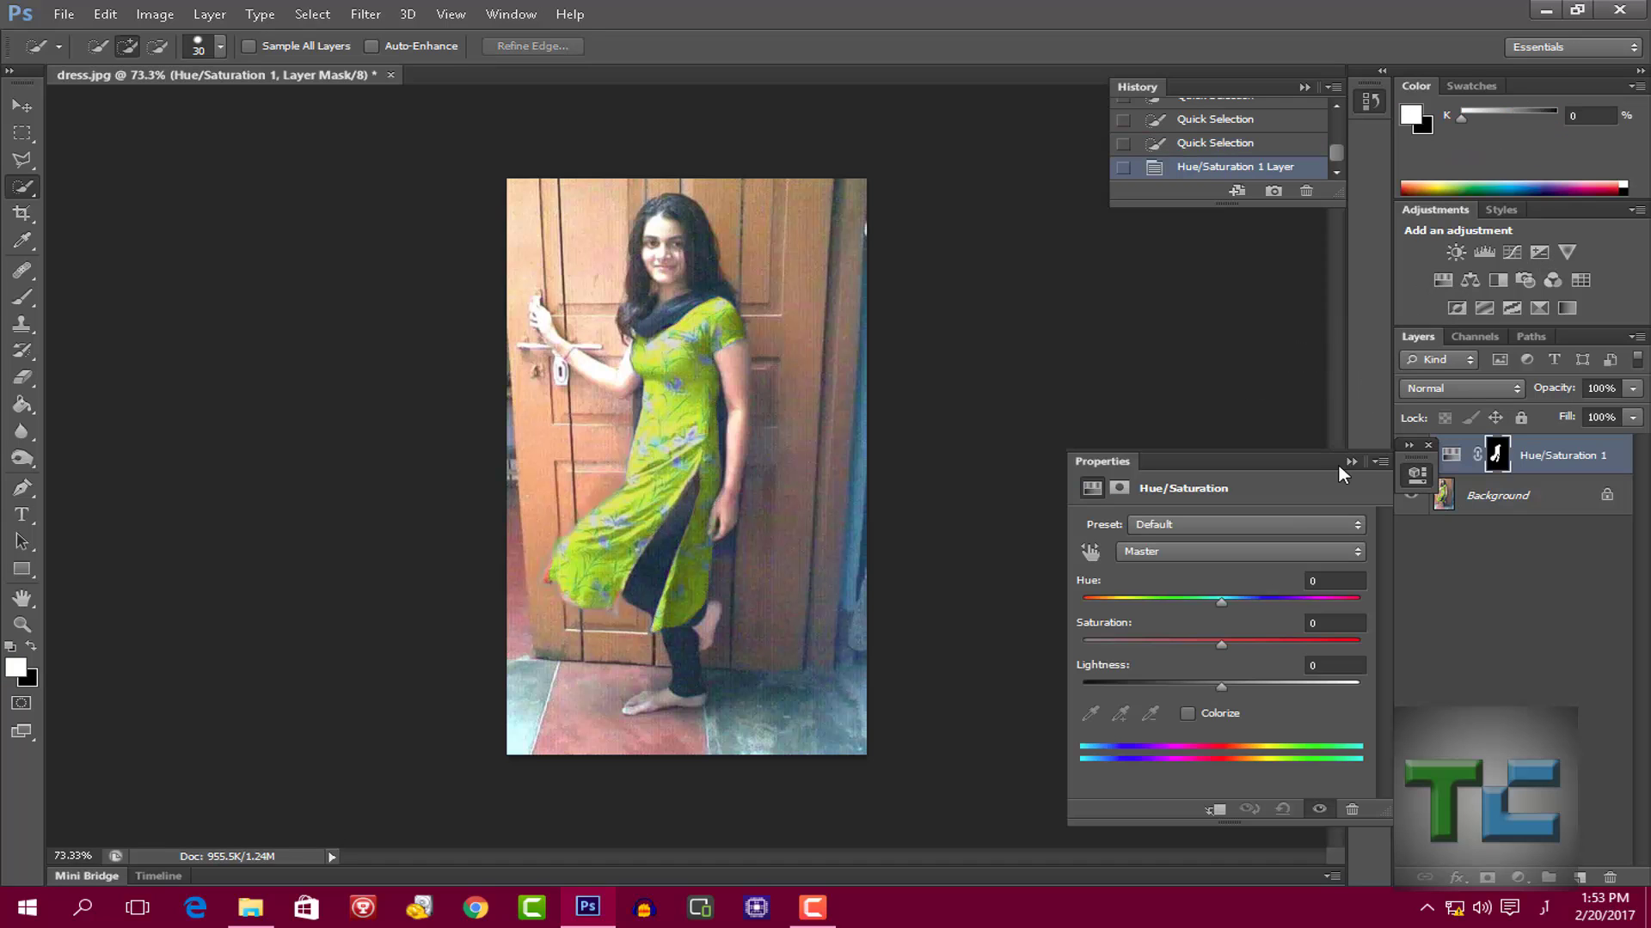
left_click_drag(1173, 466, 1125, 361)
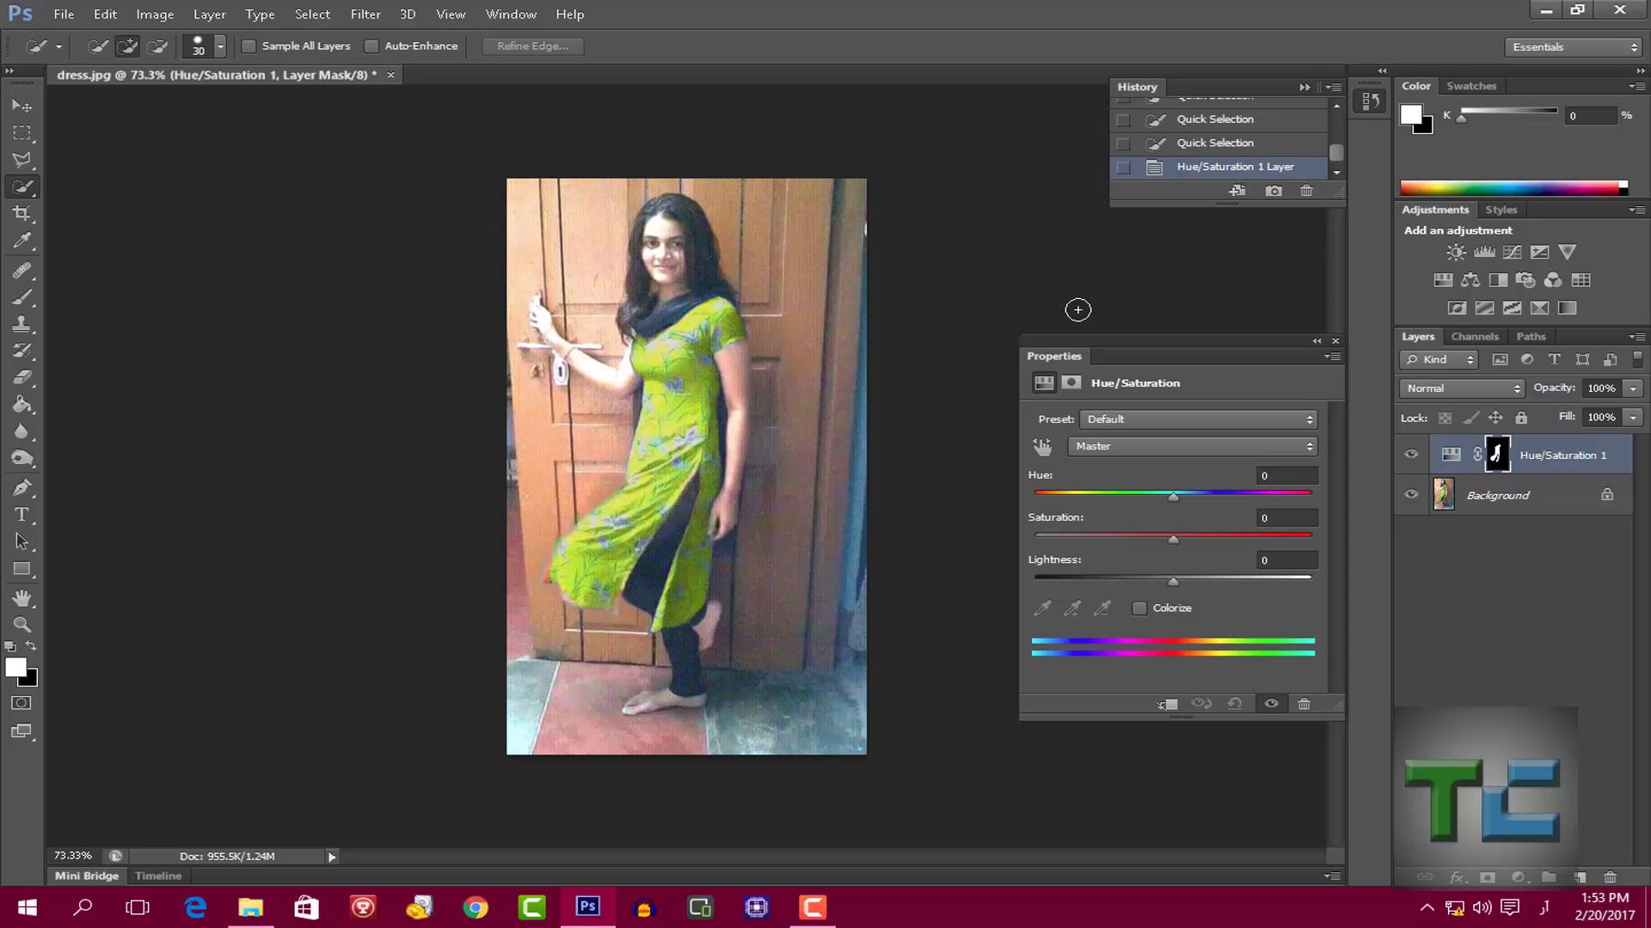
left_click(1134, 414)
left_click(1134, 414)
left_click(1112, 443)
left_click(1112, 444)
left_click(1112, 444)
left_click(1112, 444)
left_click_drag(1171, 497, 1297, 484)
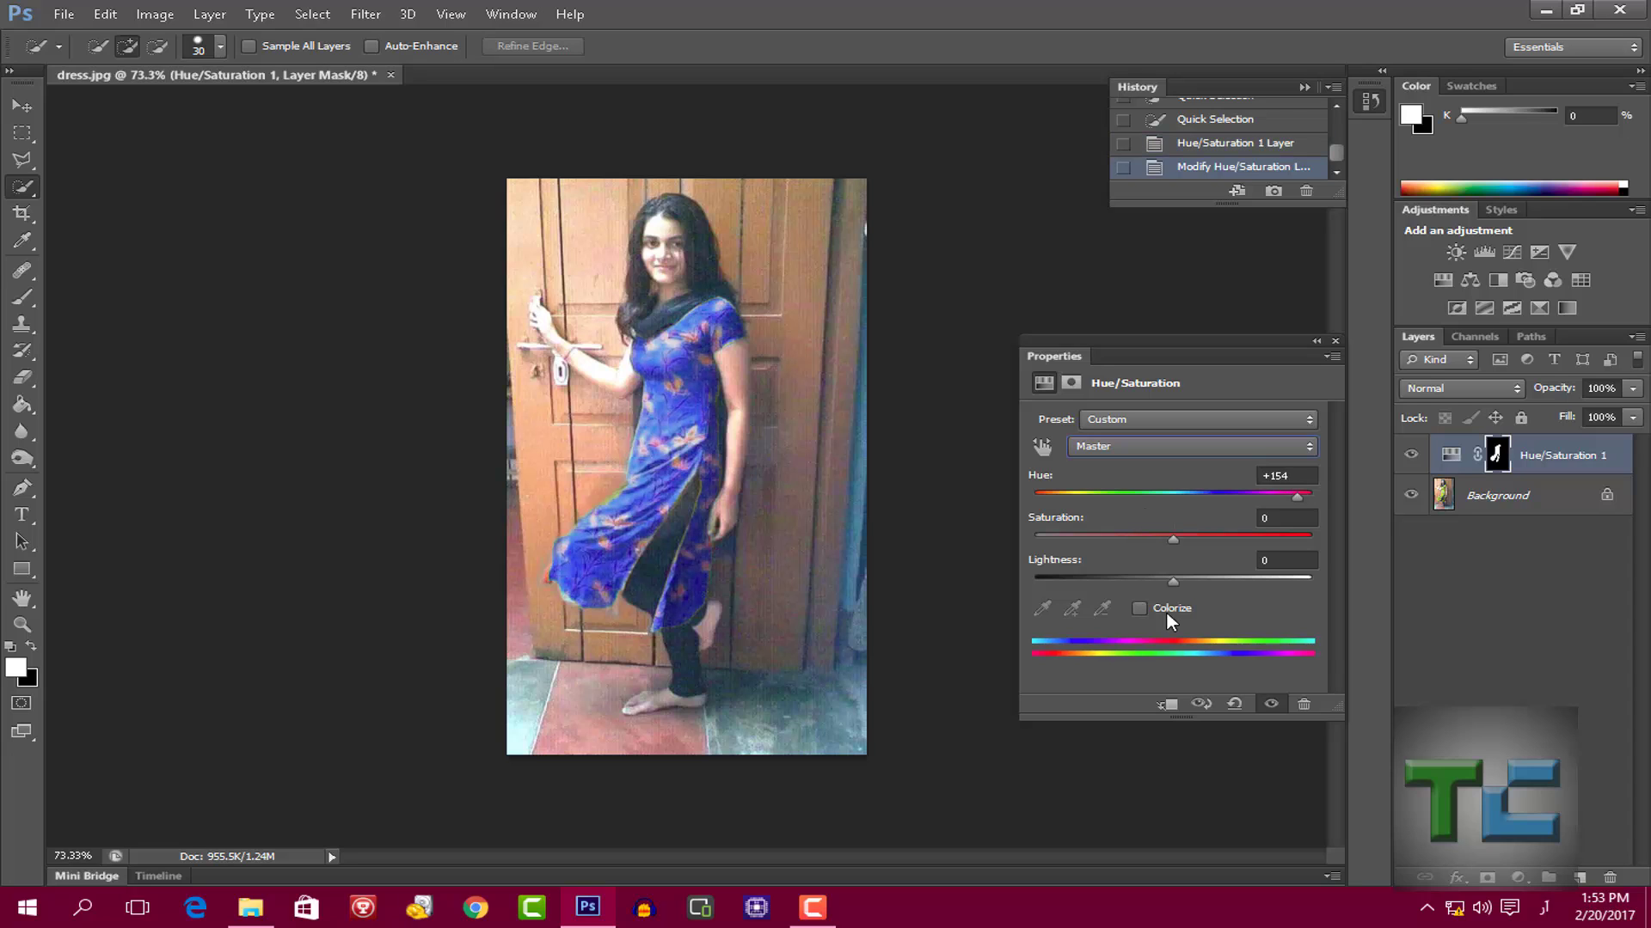
- Raise the adjustment layer's saturation to +12 and compare the dress with Colorize on and off, leaving it off
mouse_move(1170, 536)
left_mouse_down()
mouse_move(1257, 526)
mouse_move(1019, 550)
mouse_move(1378, 543)
mouse_move(1189, 548)
left_mouse_up()
mouse_move(1173, 583)
left_mouse_down()
mouse_move(1141, 579)
mouse_move(1174, 581)
left_mouse_up()
left_click(1140, 608)
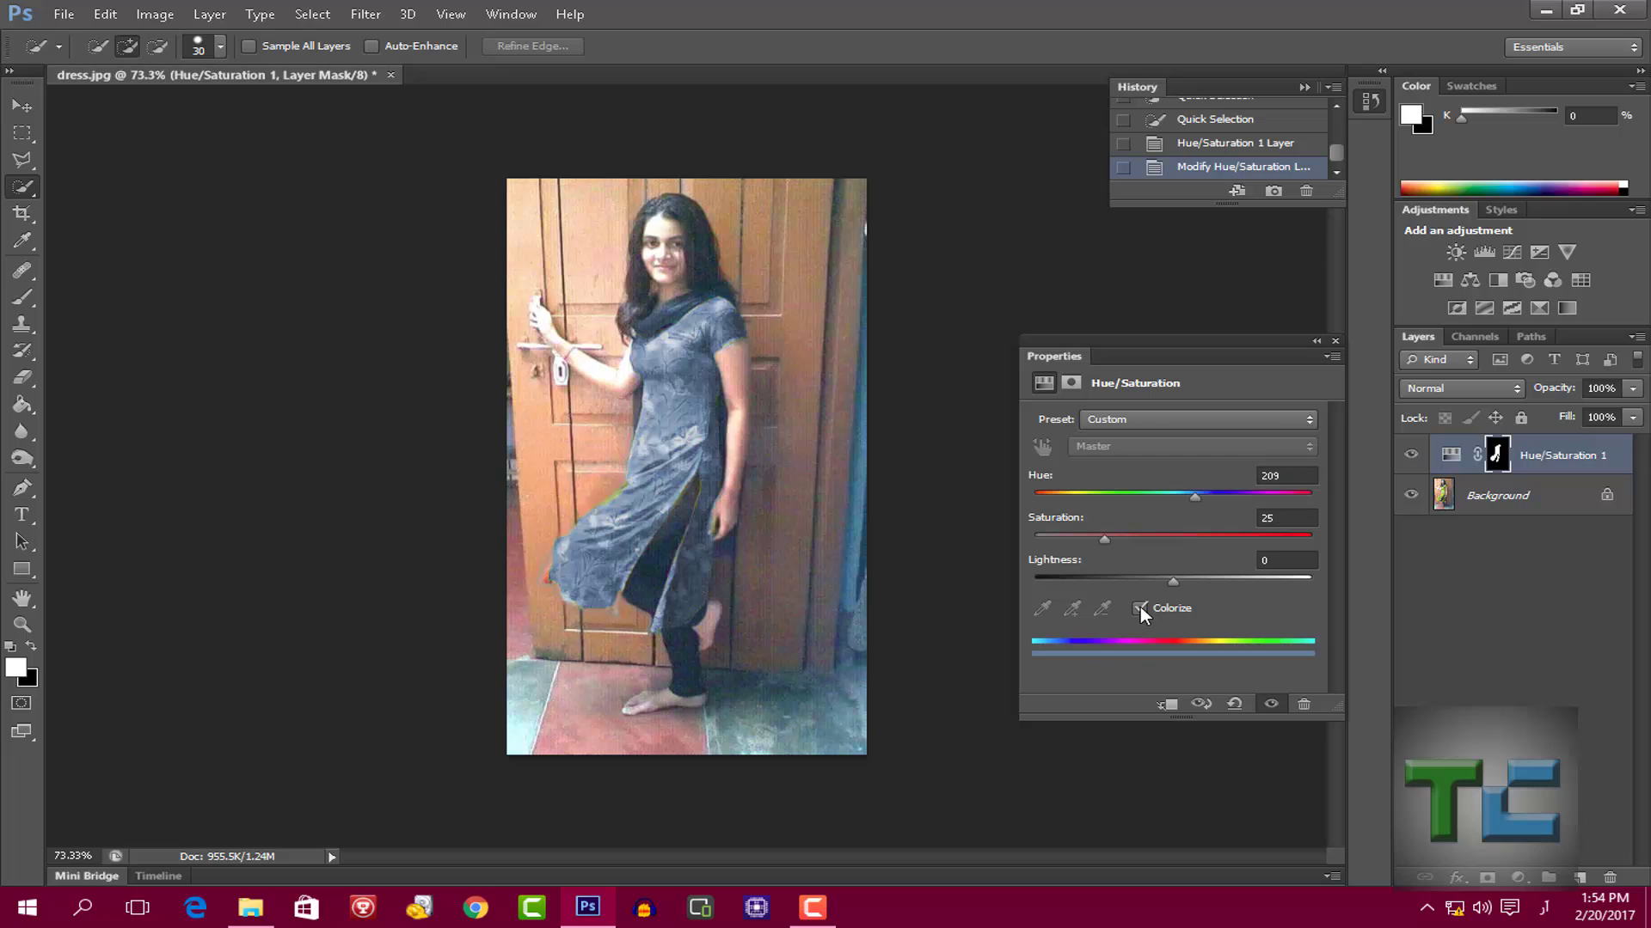
left_click(1140, 608)
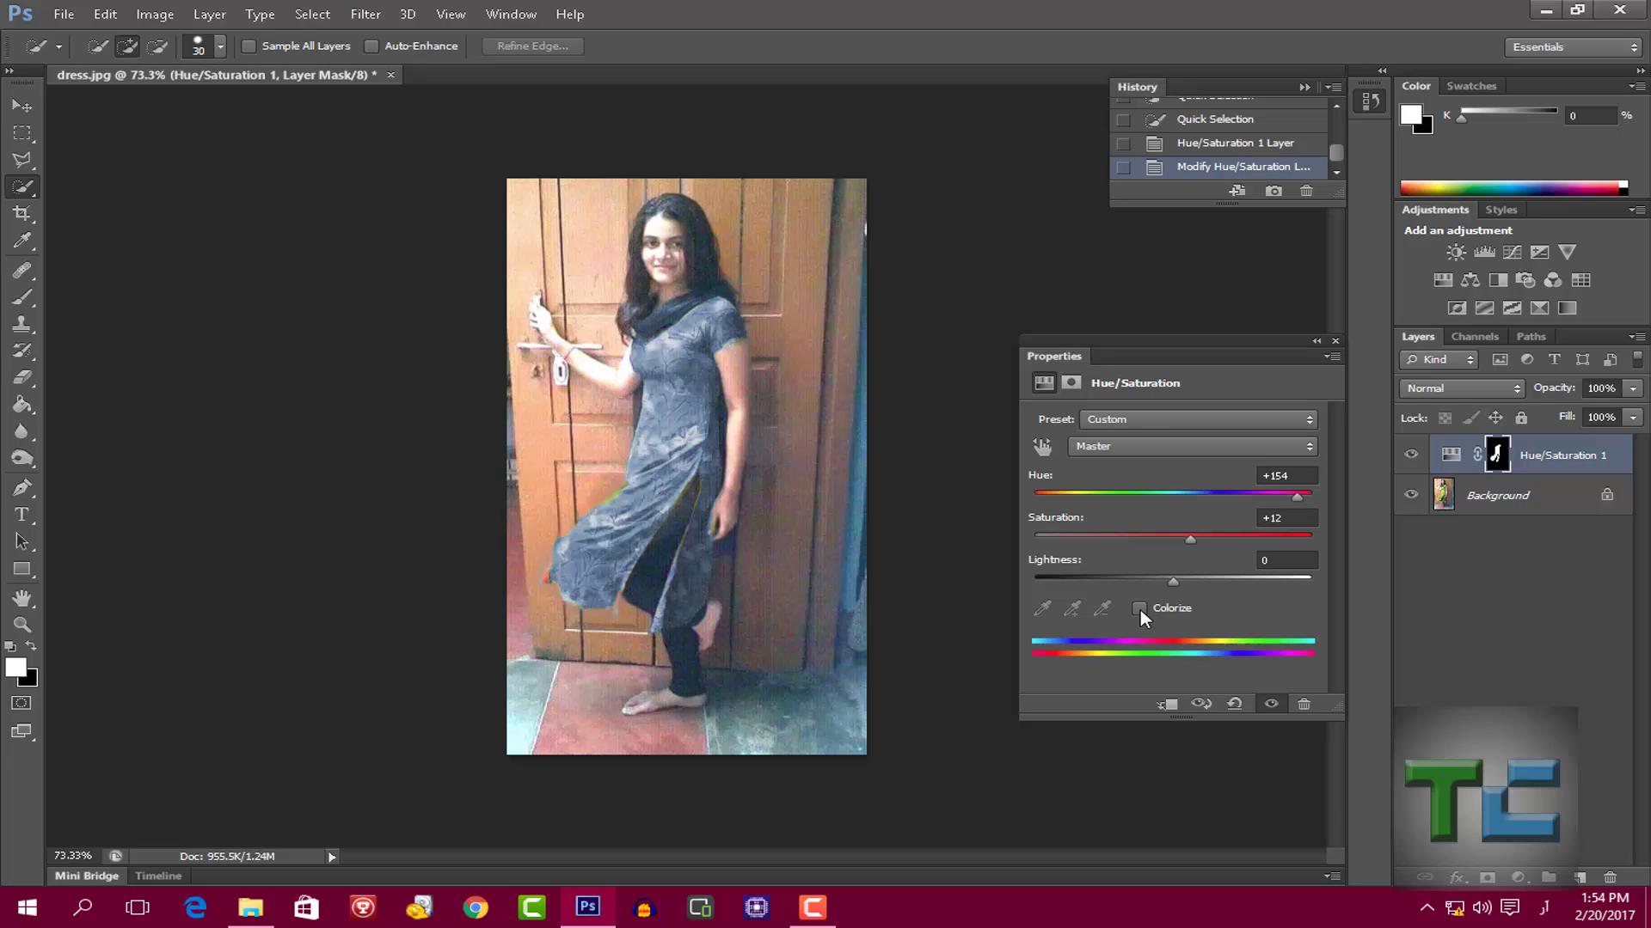
left_click(1140, 608)
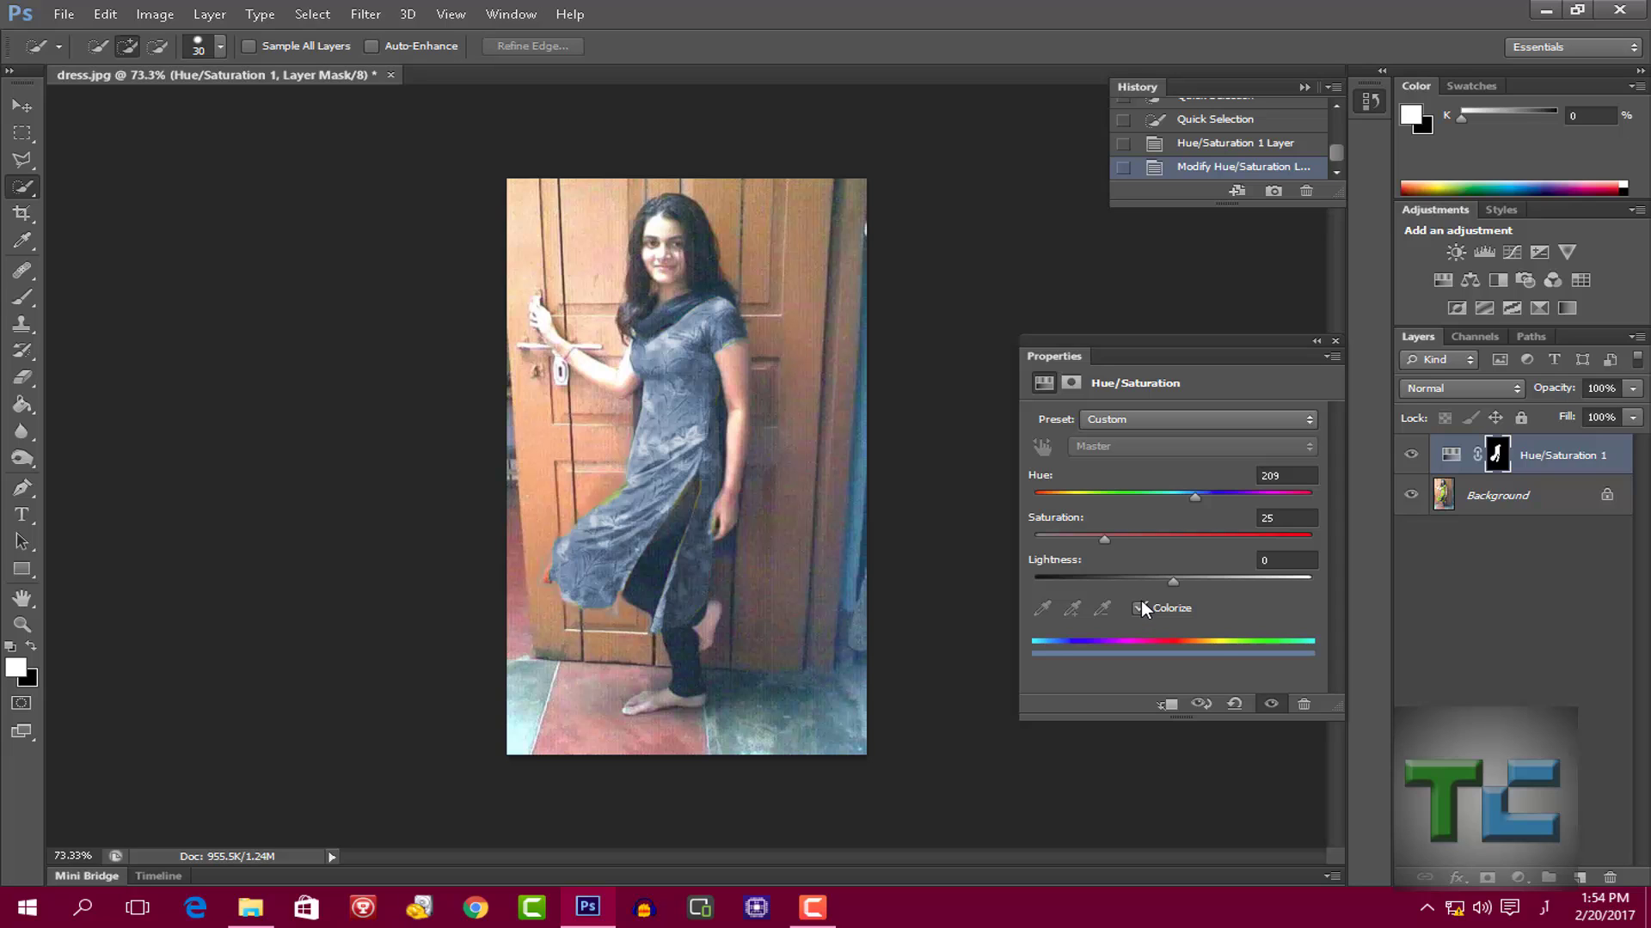
left_click(1140, 608)
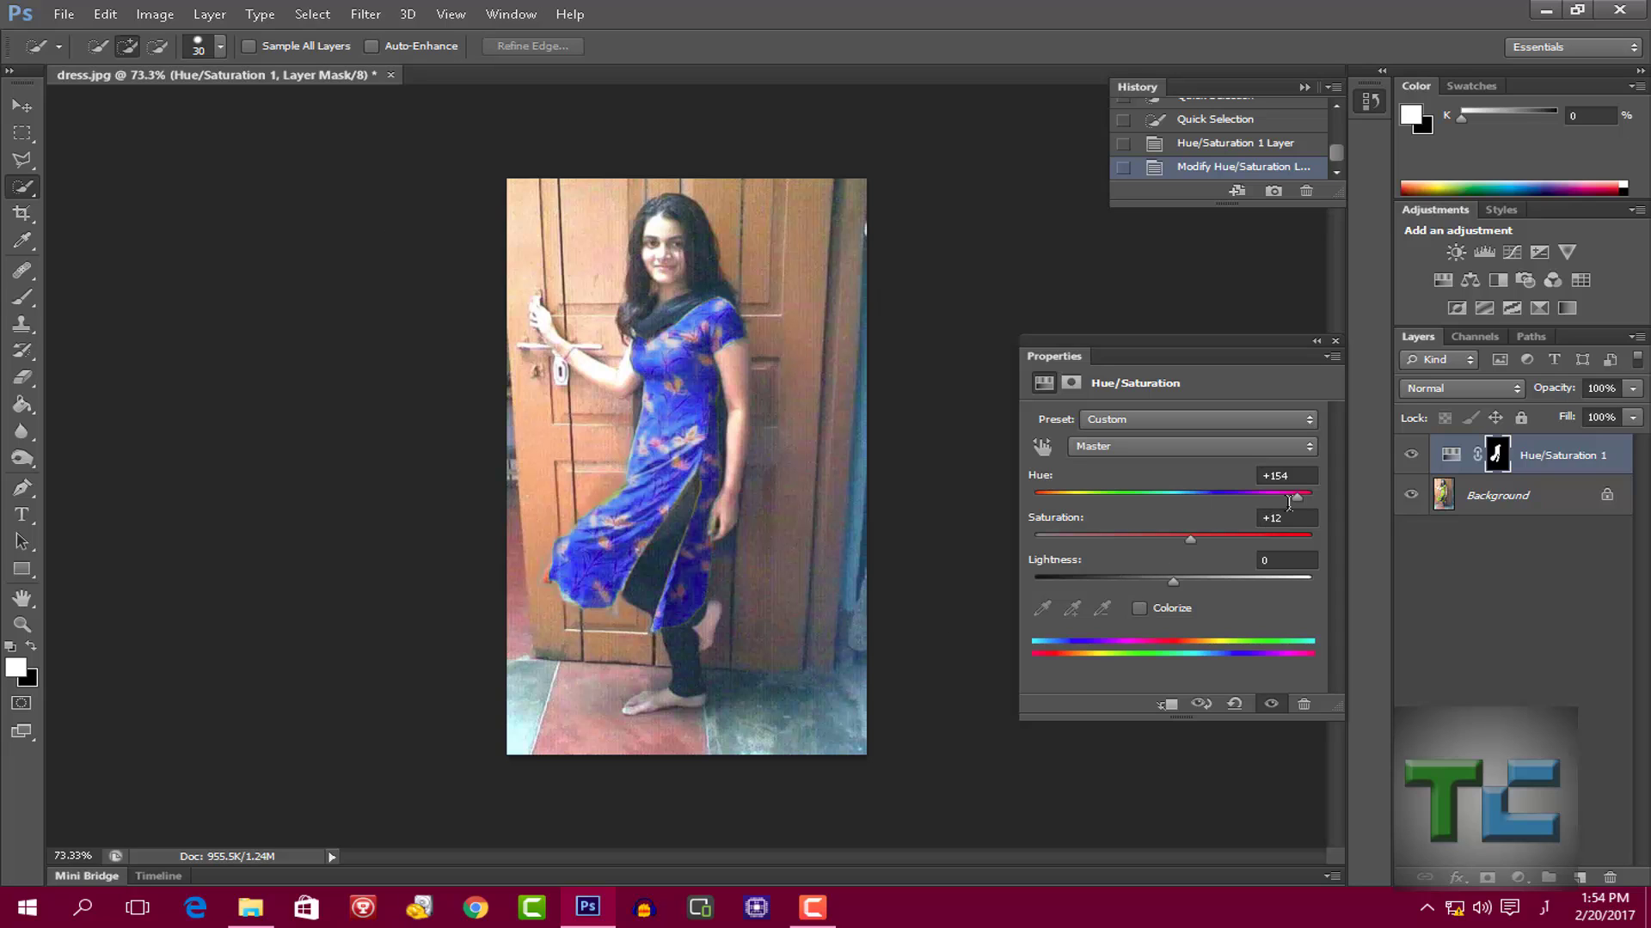
- Fine-tune the dress adjustment to a hue of +152 and a saturation of -2
left_click_drag(1301, 495, 1295, 497)
left_click_drag(1288, 496, 1296, 495)
mouse_move(1192, 541)
left_mouse_down()
mouse_move(1140, 541)
mouse_move(1173, 540)
left_mouse_up()
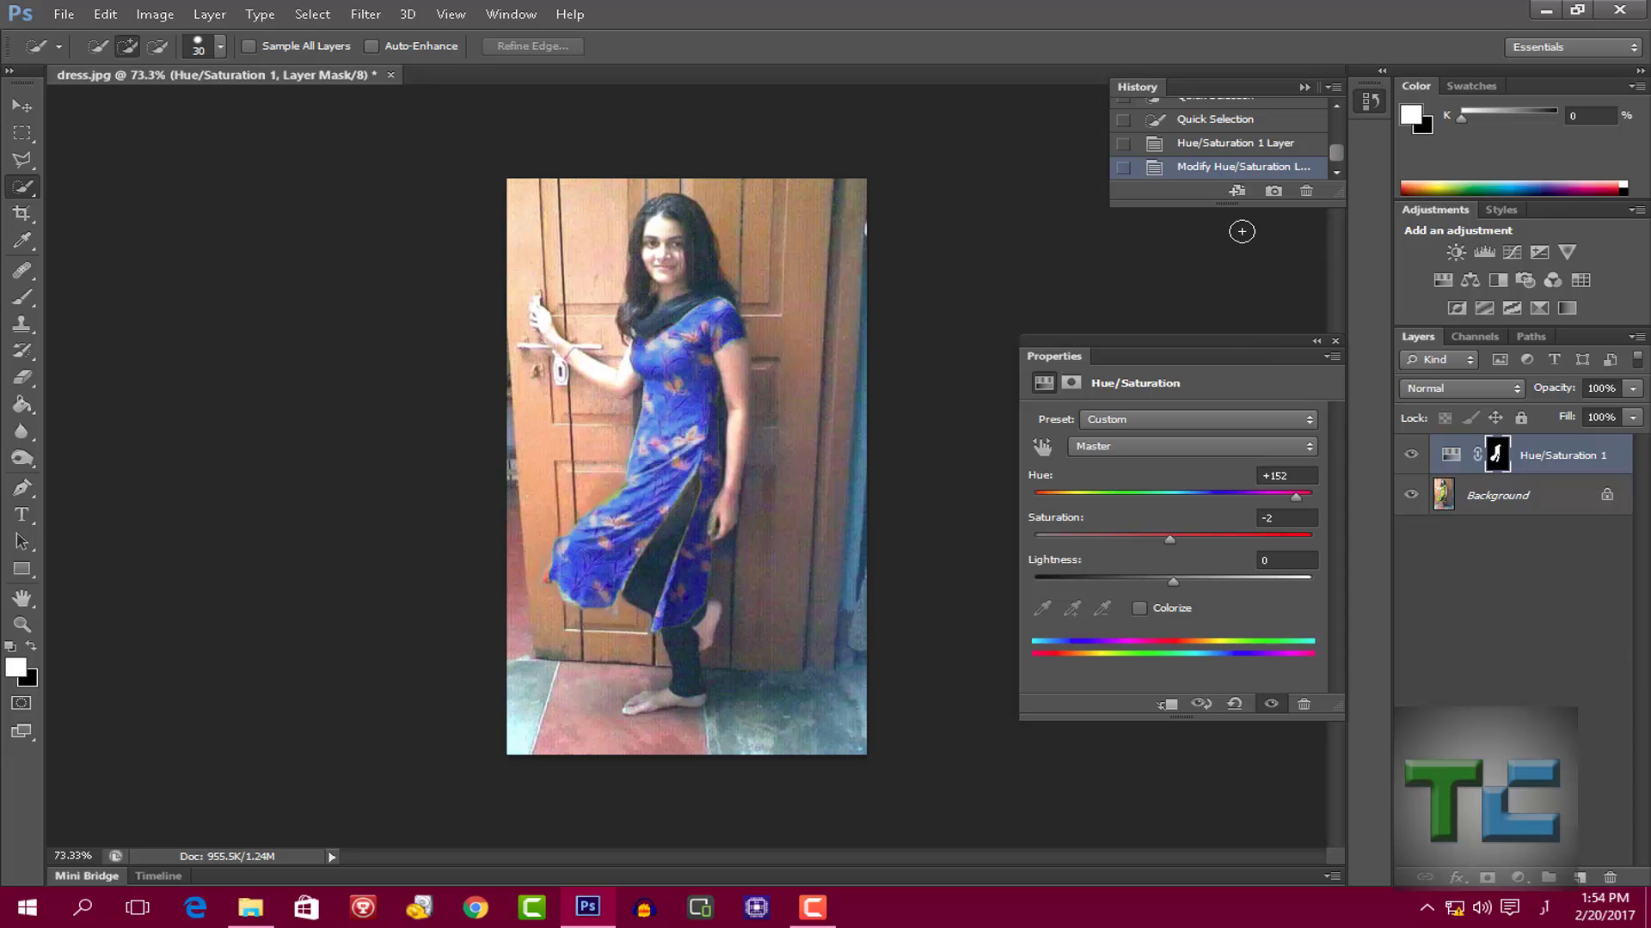
- Collapse the adjustment properties and revert the document to the last Quick Selection state in its history
left_click(1318, 343)
left_click(1187, 121)
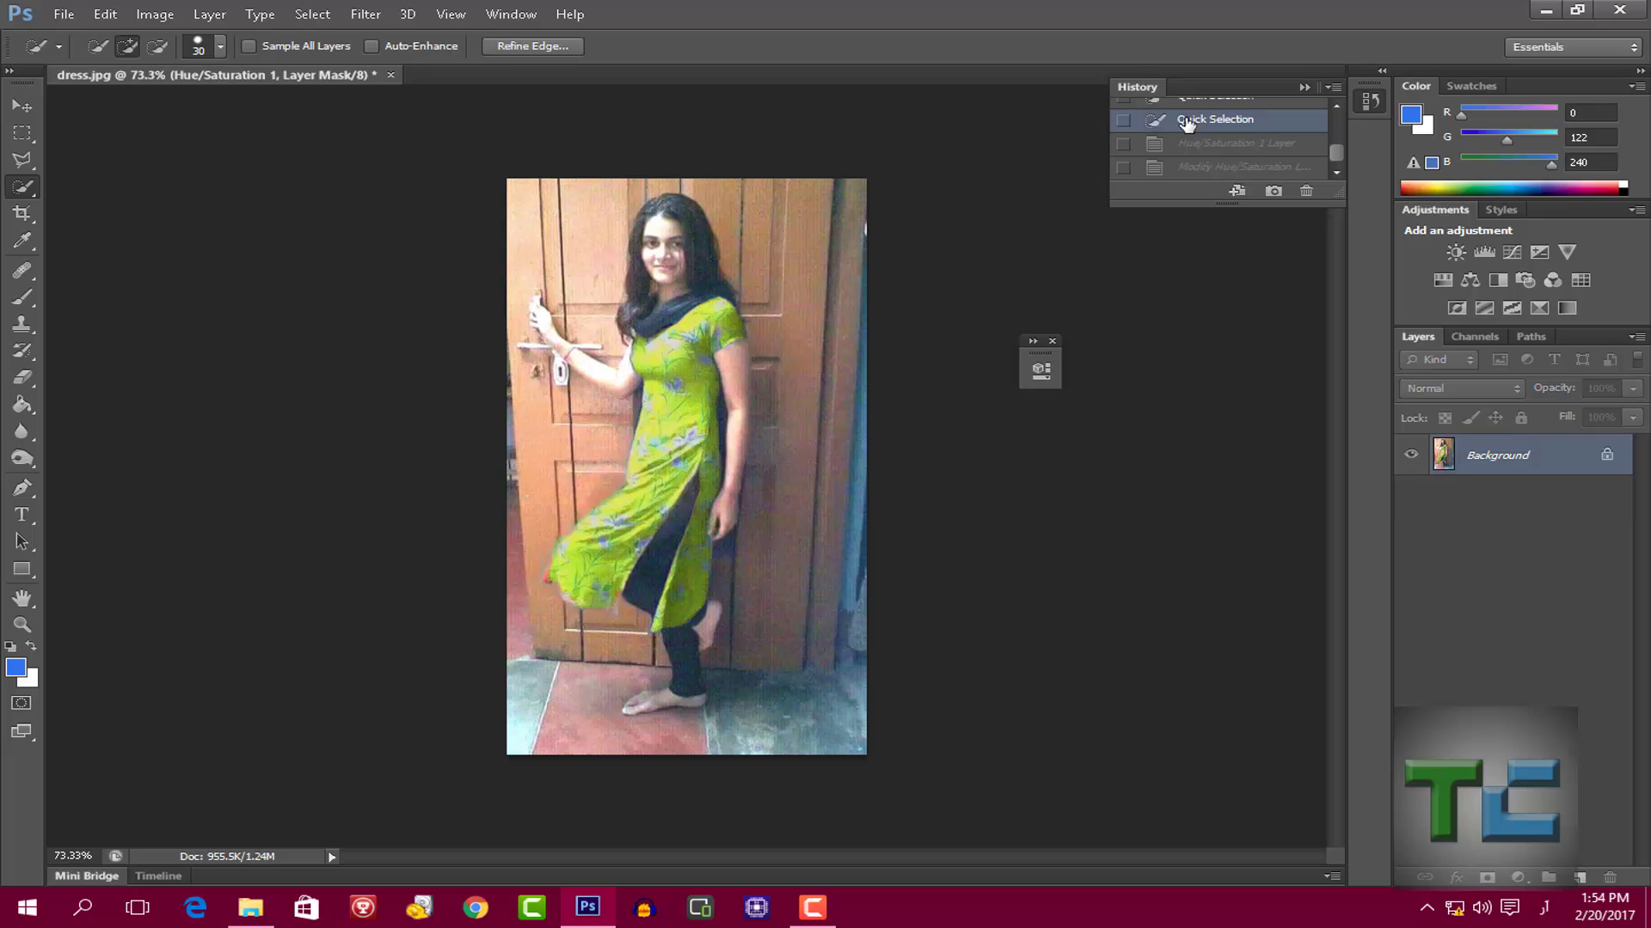
left_click(153, 14)
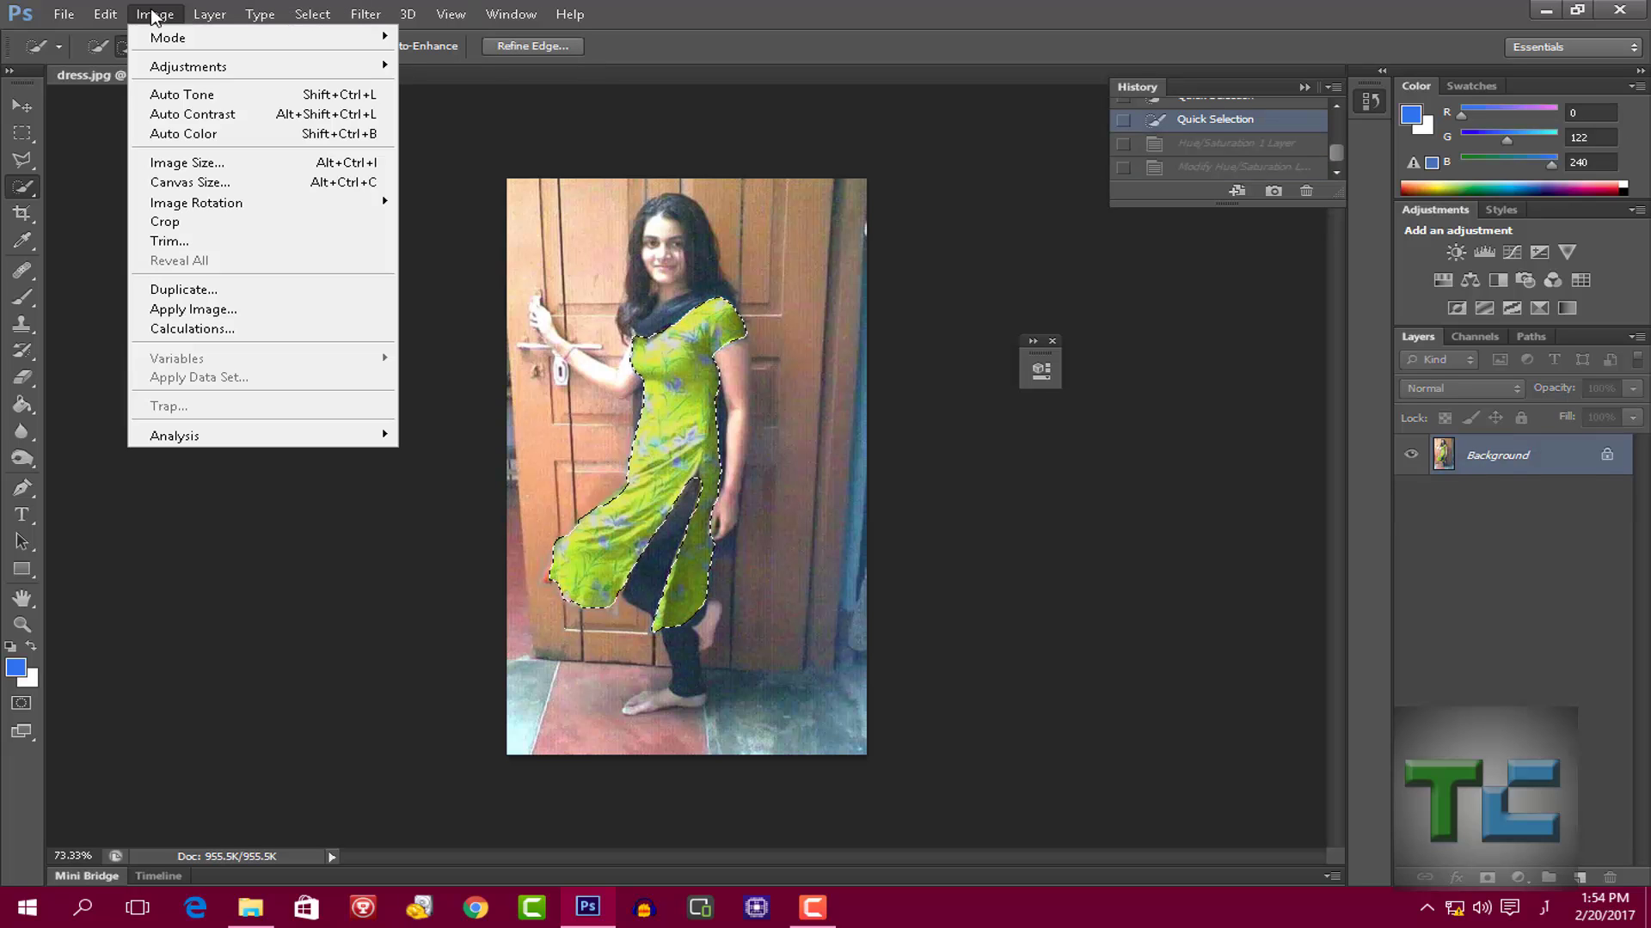
mouse_move(263, 69)
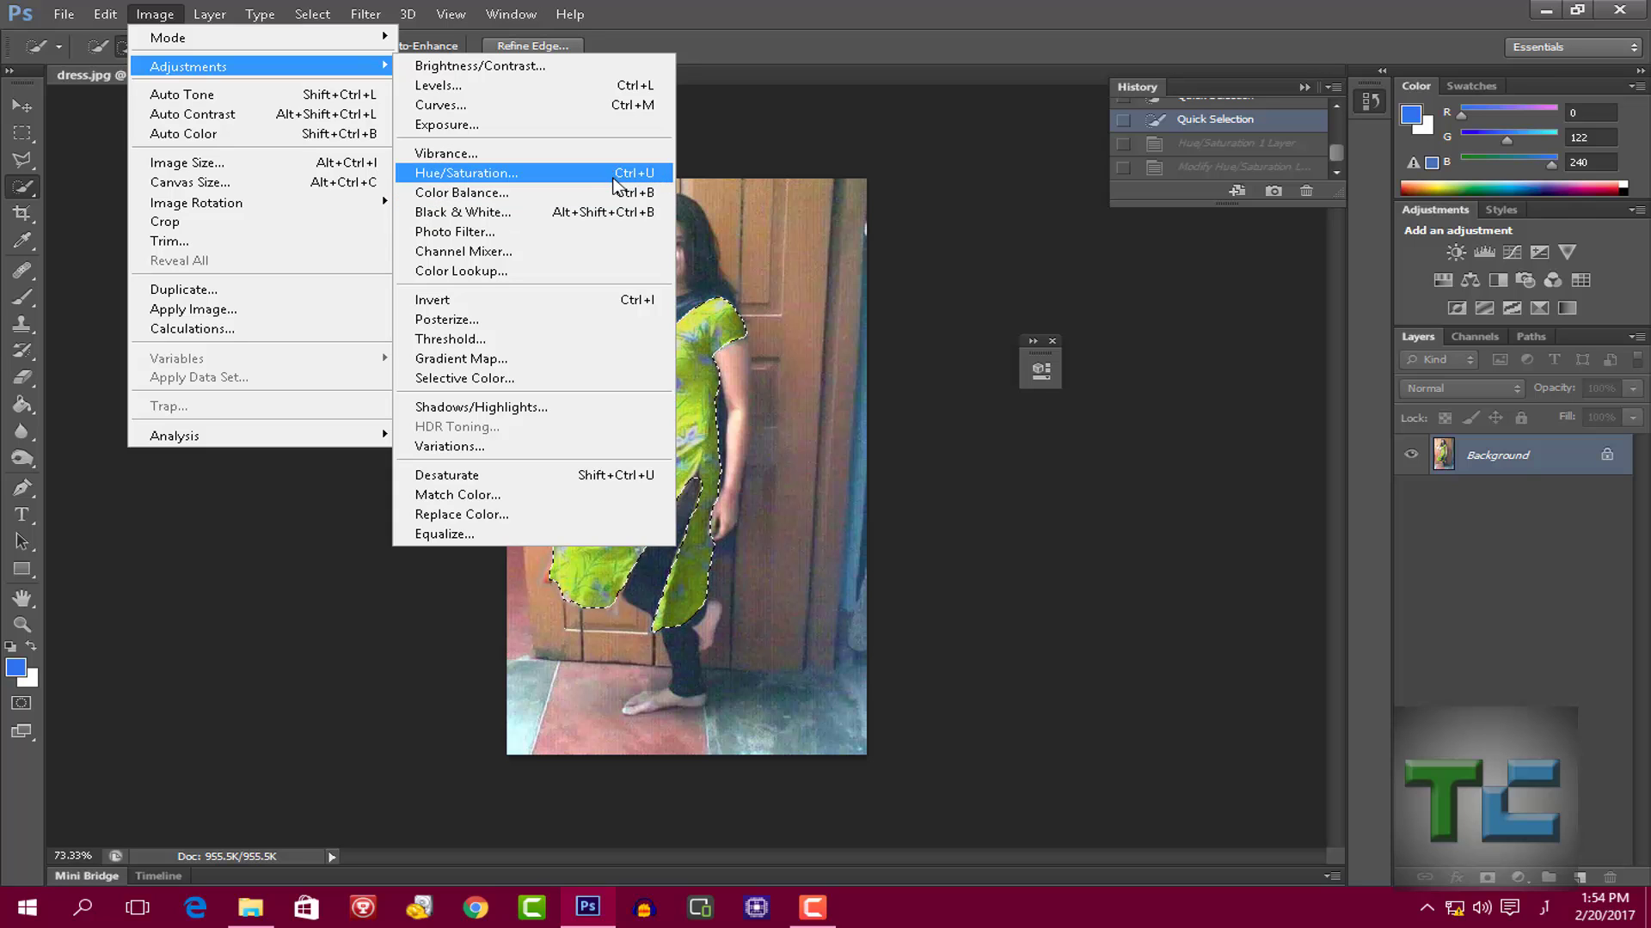
left_click(613, 175)
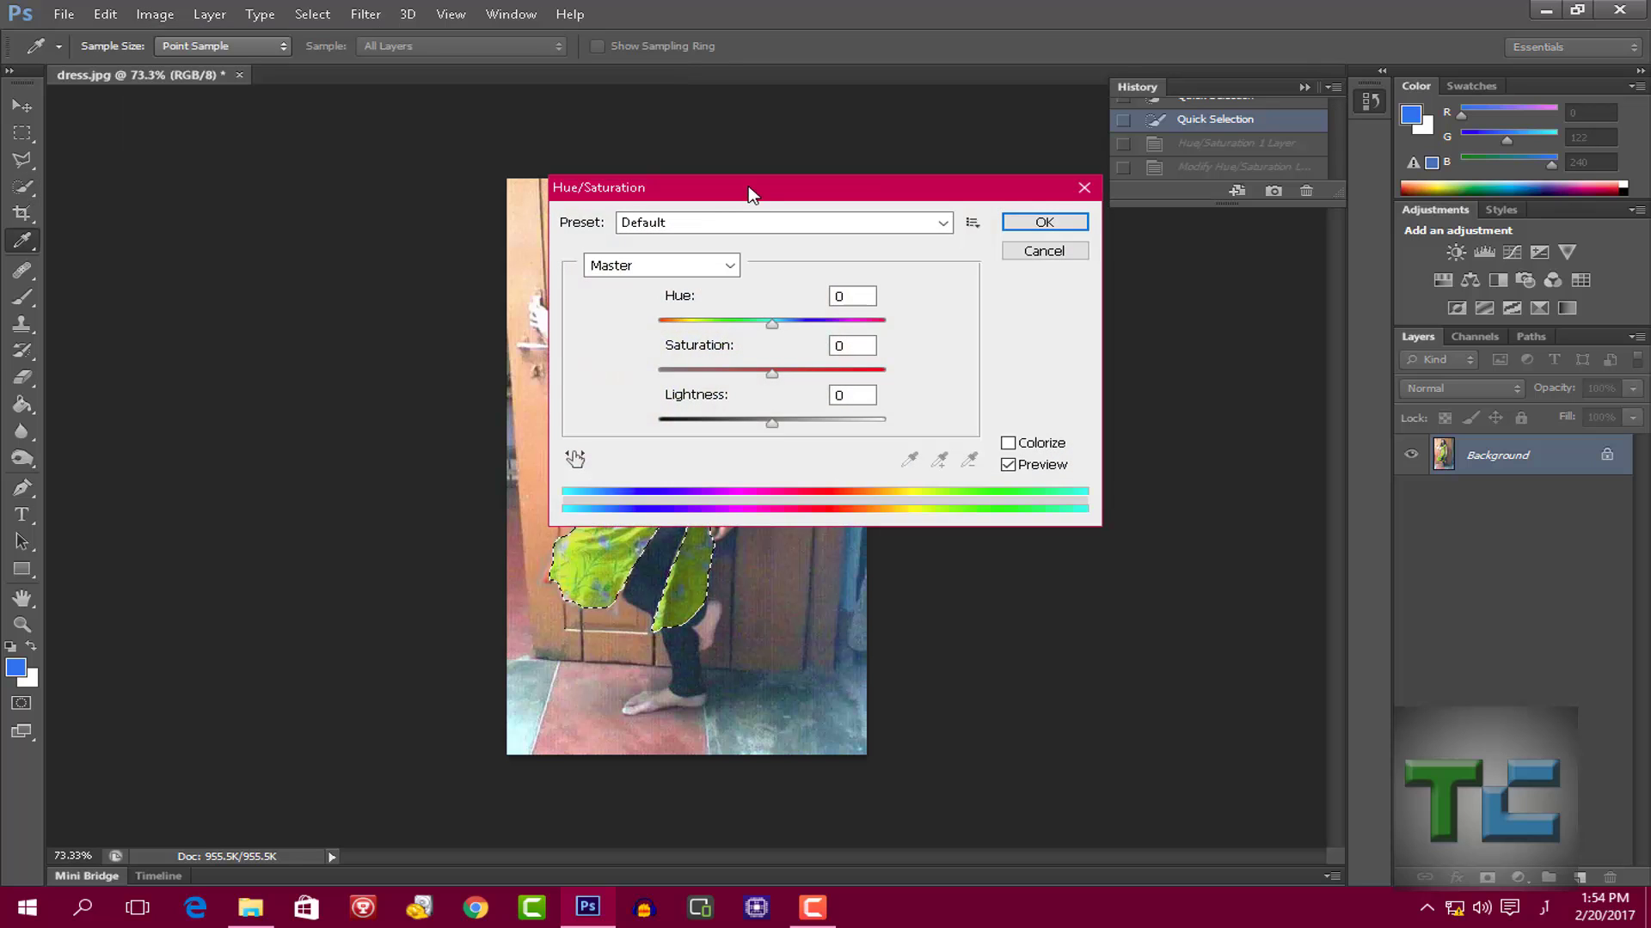
left_click_drag(748, 193, 1018, 290)
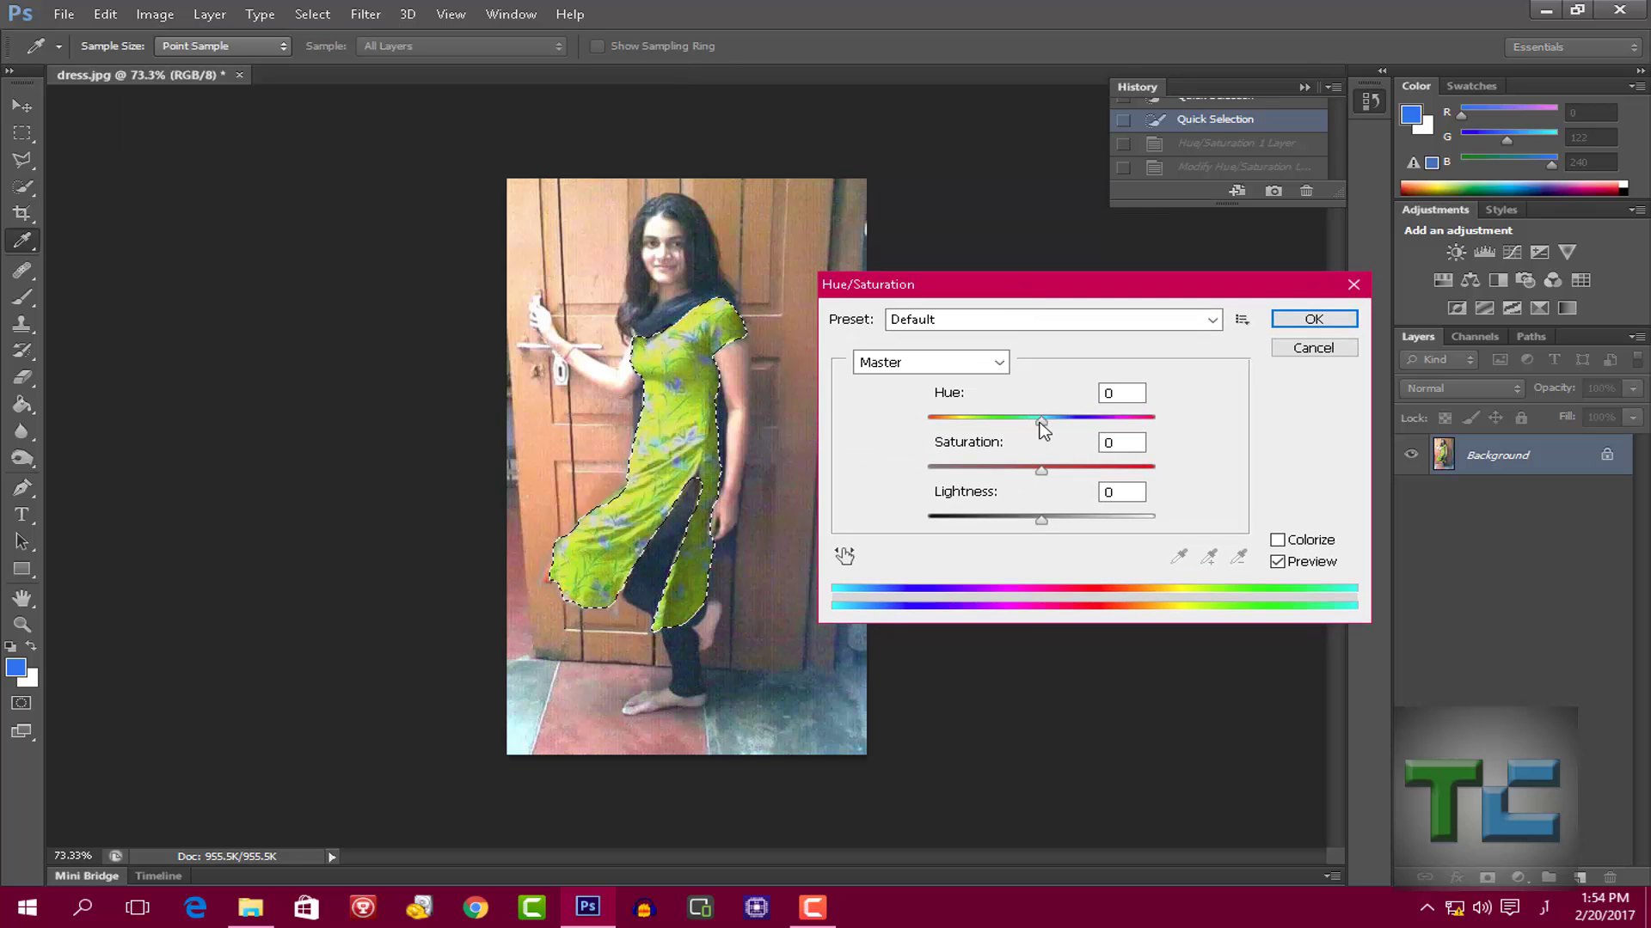
left_click_drag(1043, 426, 1141, 421)
left_click(1001, 363)
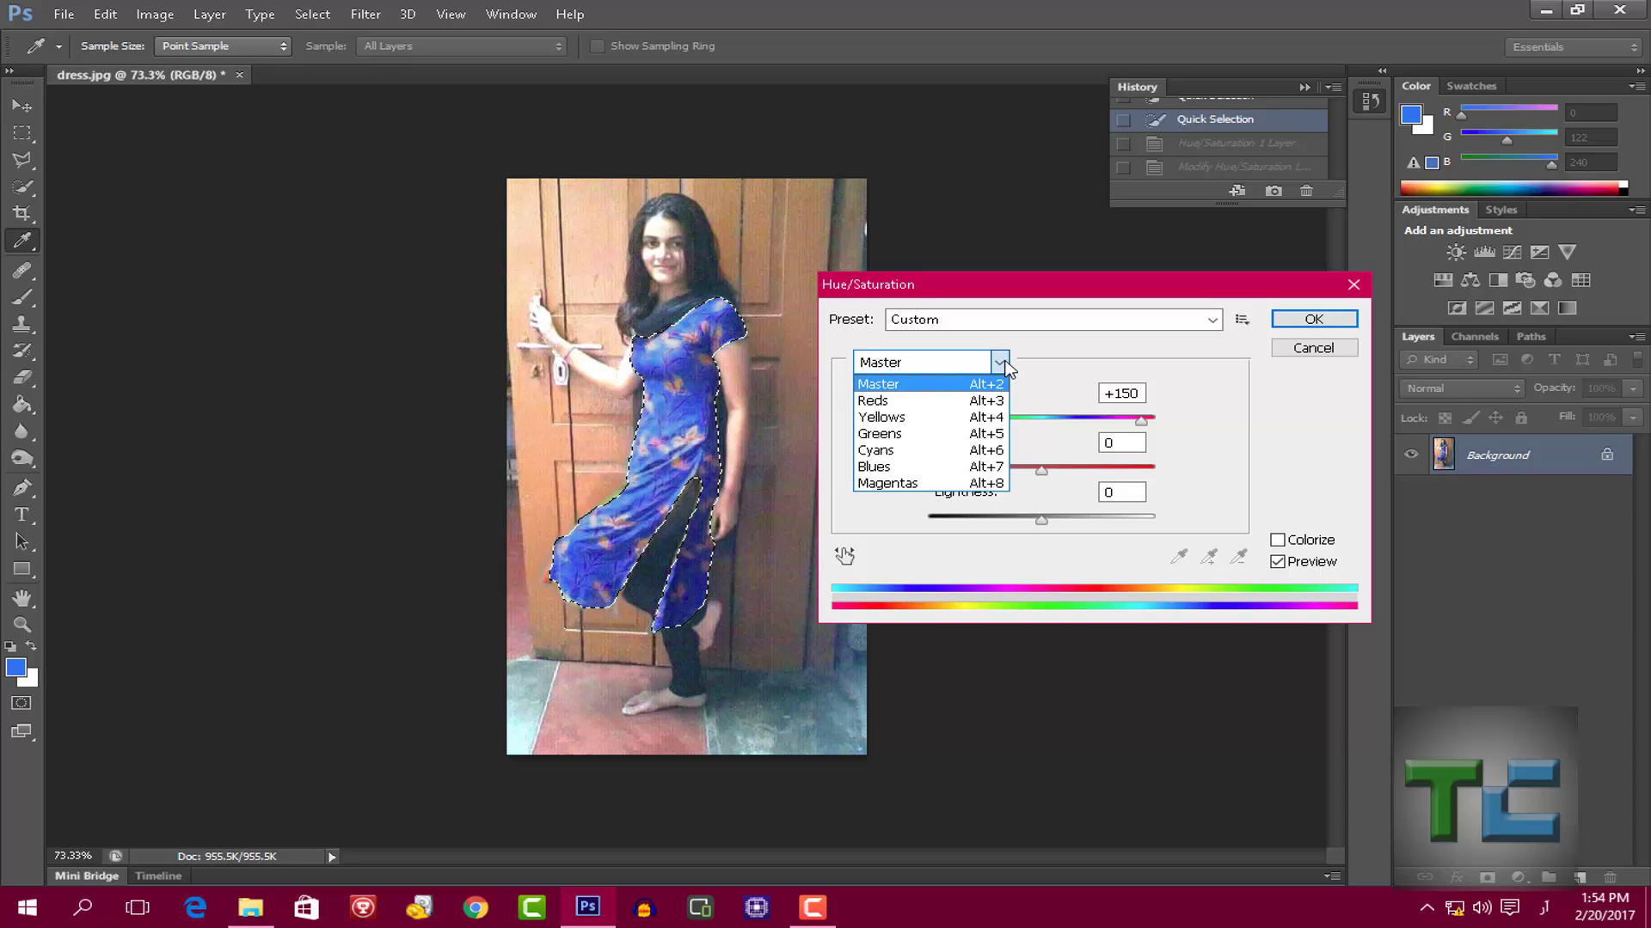
left_click(919, 417)
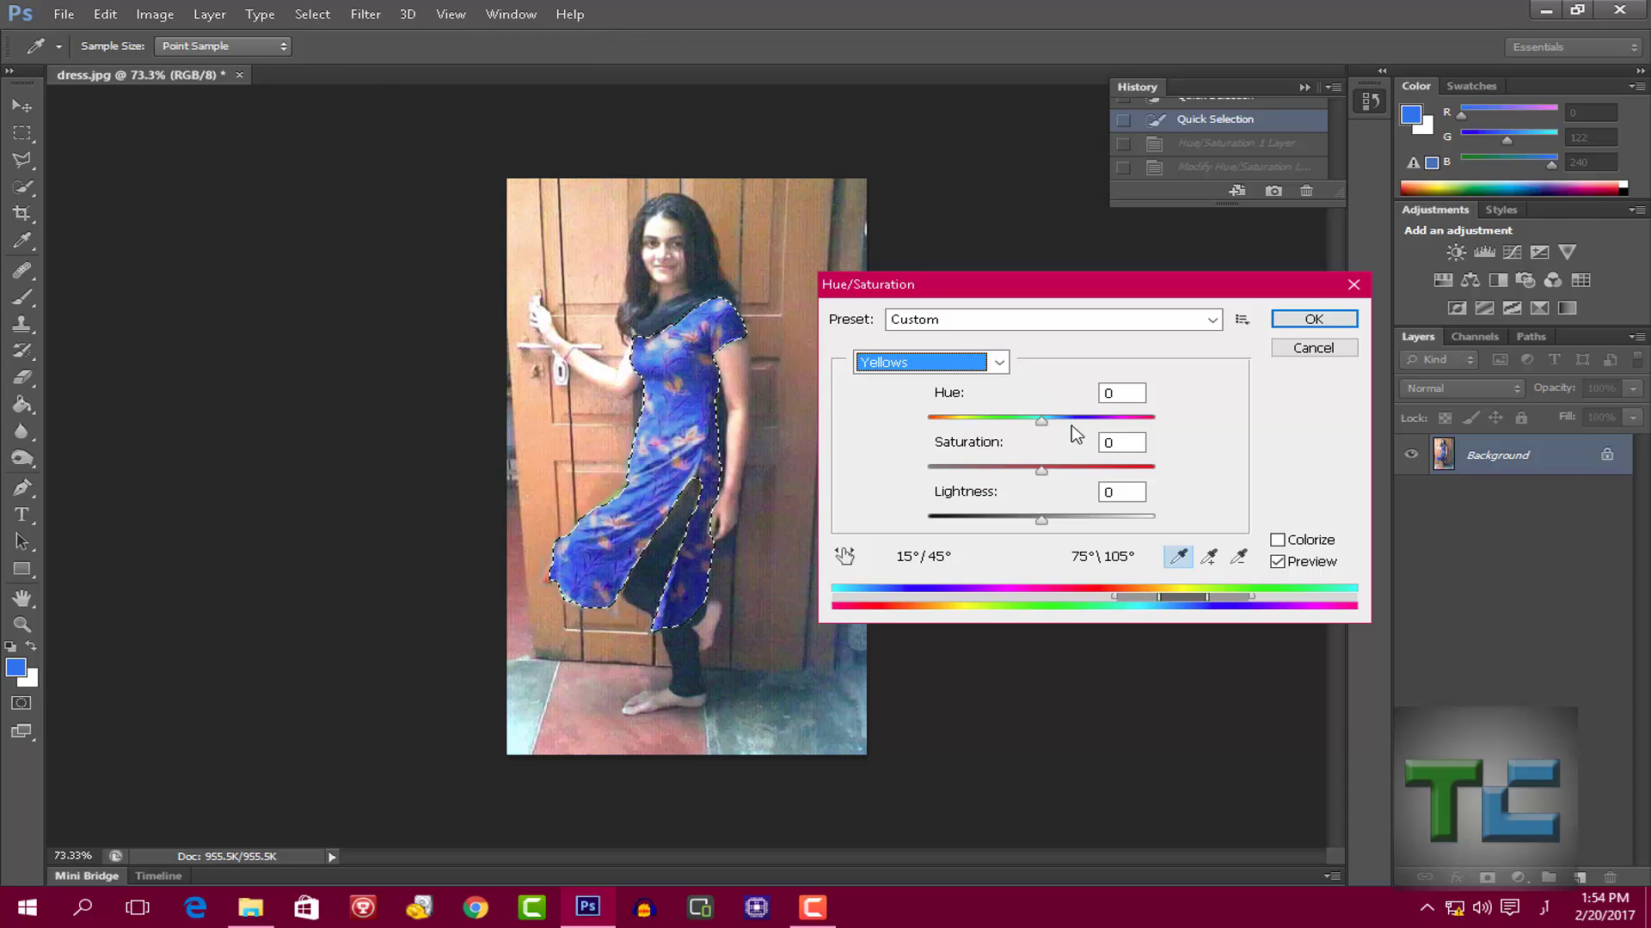
left_click_drag(1043, 422, 999, 420)
left_click(1313, 348)
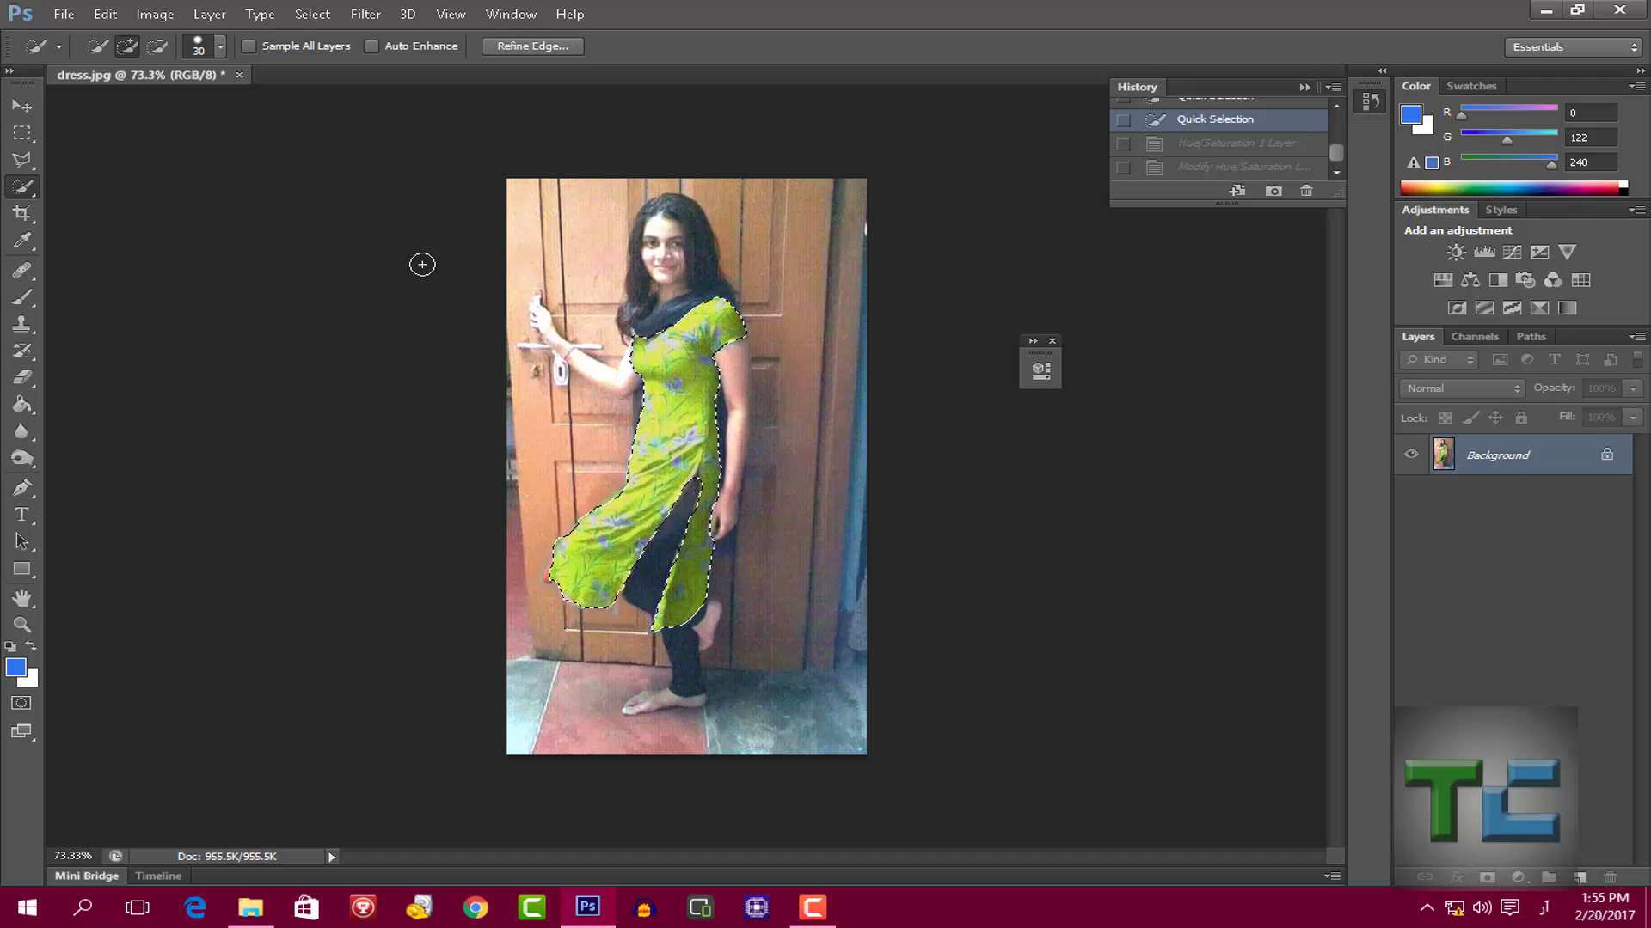
- Apply a Hue/Saturation adjustment directly to the selected dress on the Background layer with a hue of -76
key("ctrl+u")
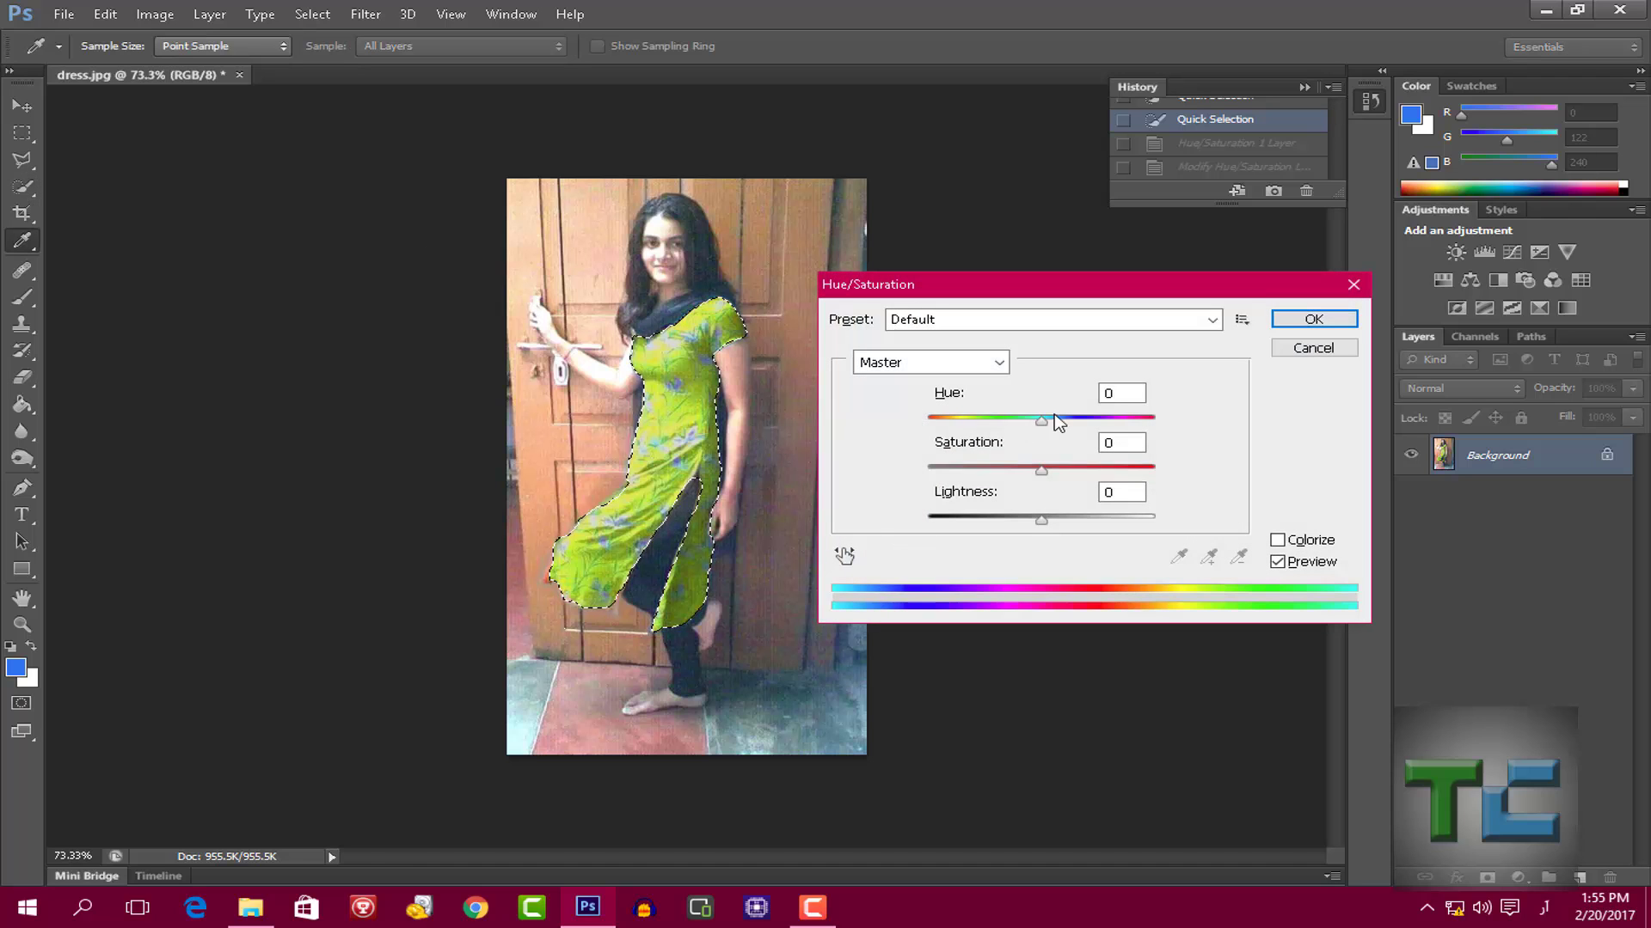
left_click_drag(1040, 421, 976, 425)
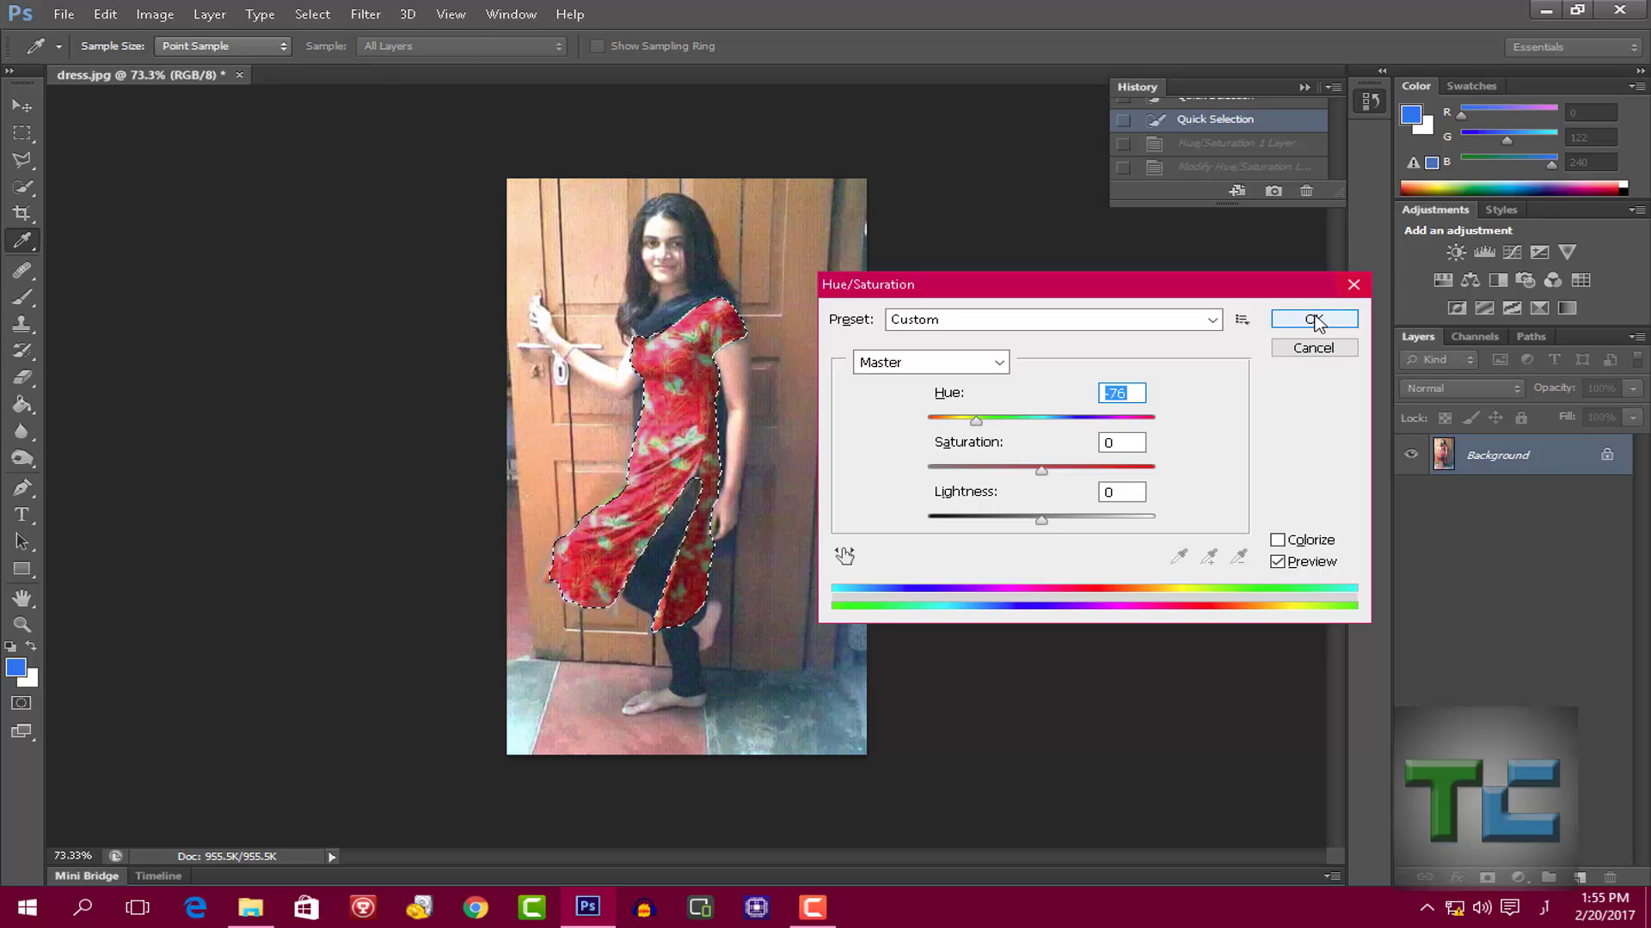
left_click(1315, 321)
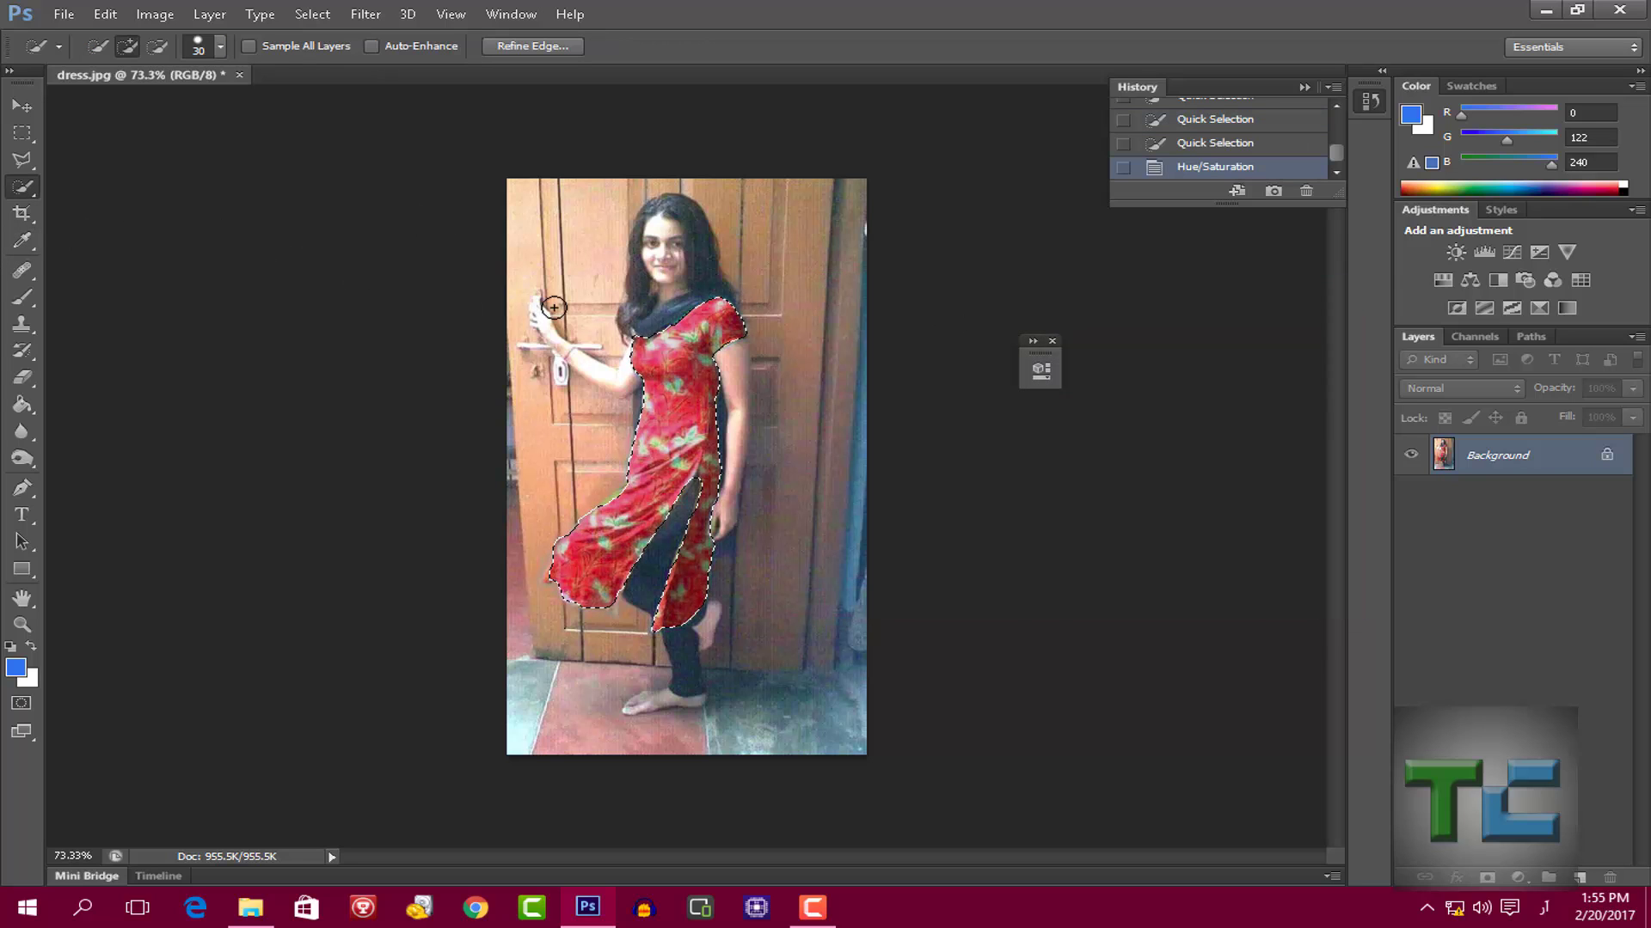
- Switch to the Rectangular Marquee tool and deselect the dress
right_click(580, 277)
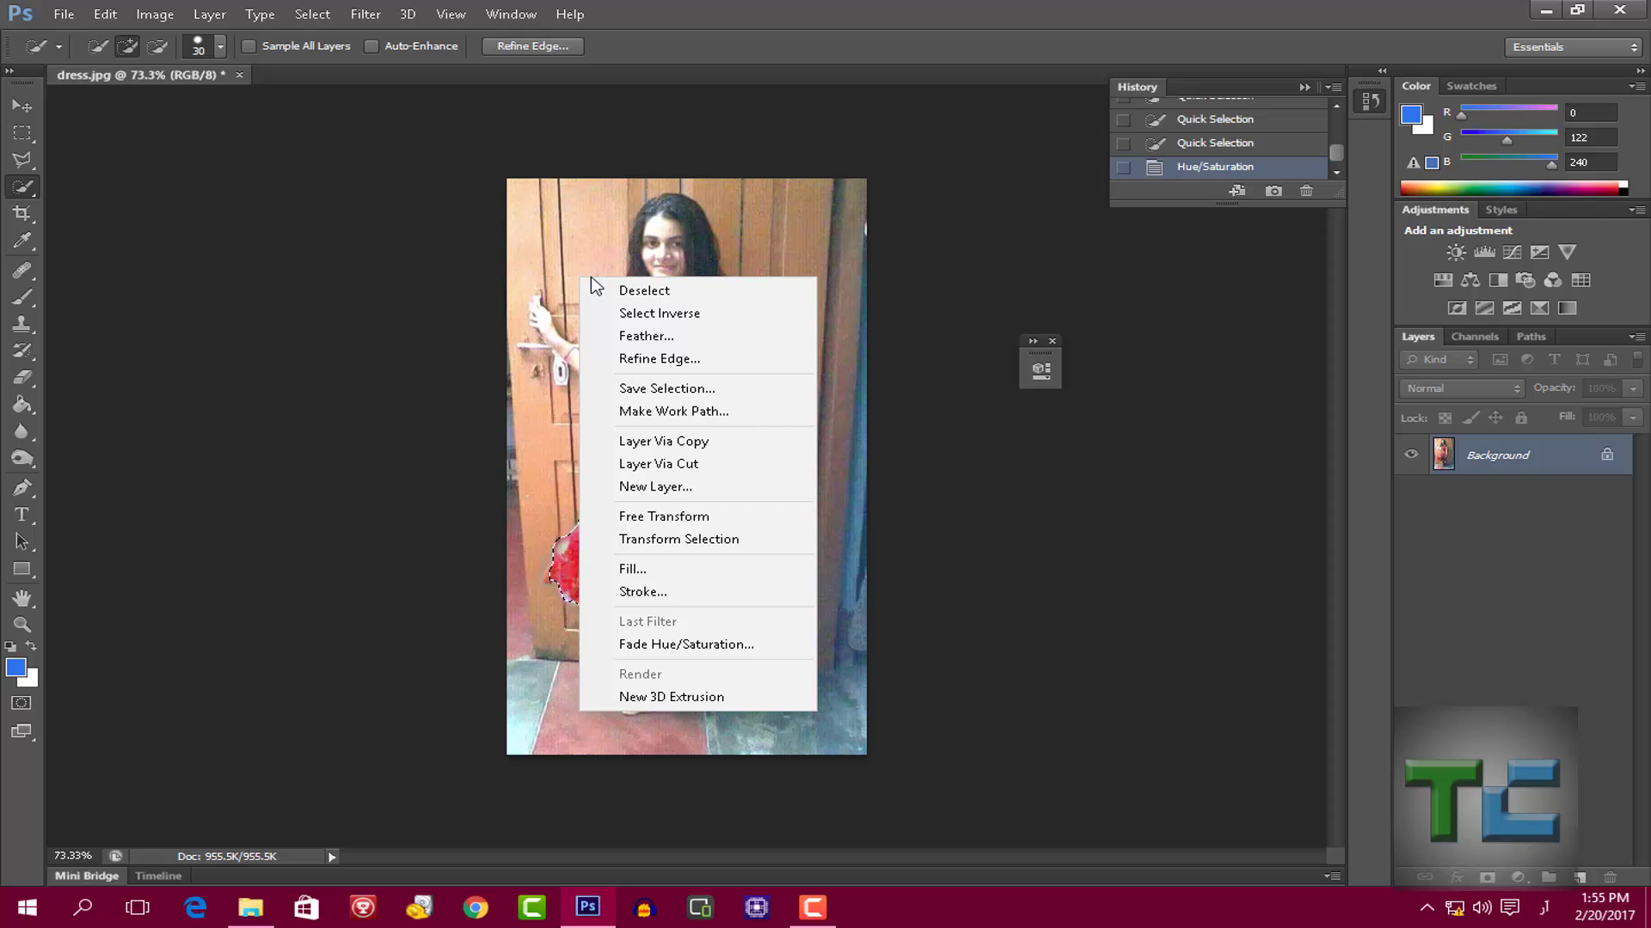
left_click(34, 160)
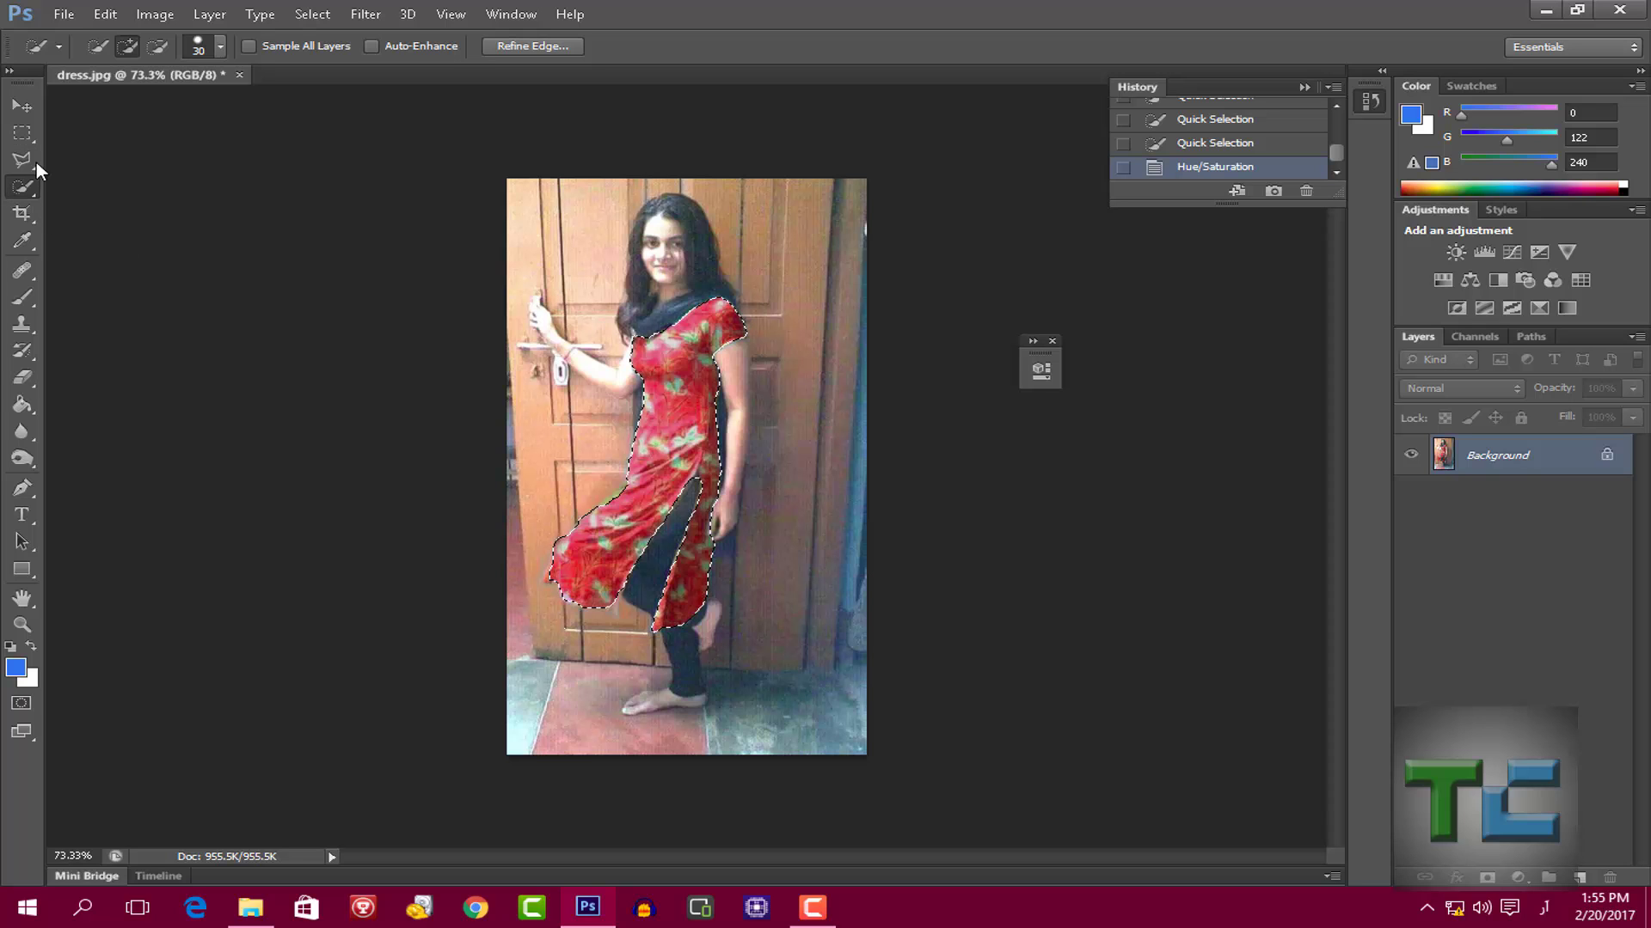
left_click(34, 158)
left_click(23, 132)
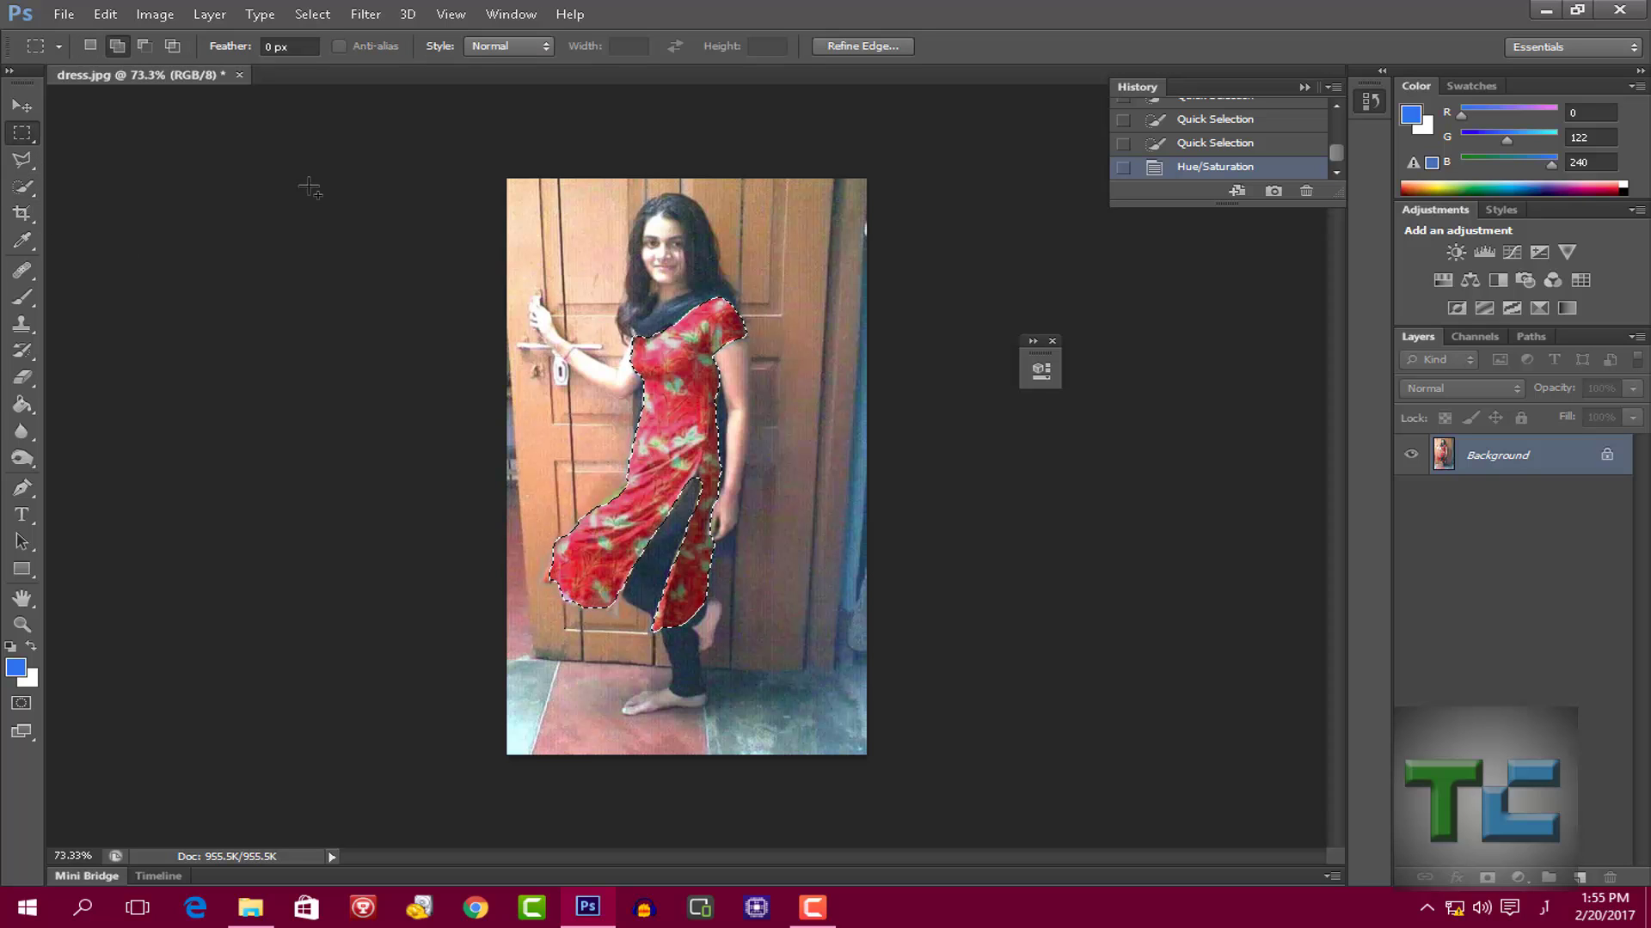
right_click(611, 227)
left_click(635, 250)
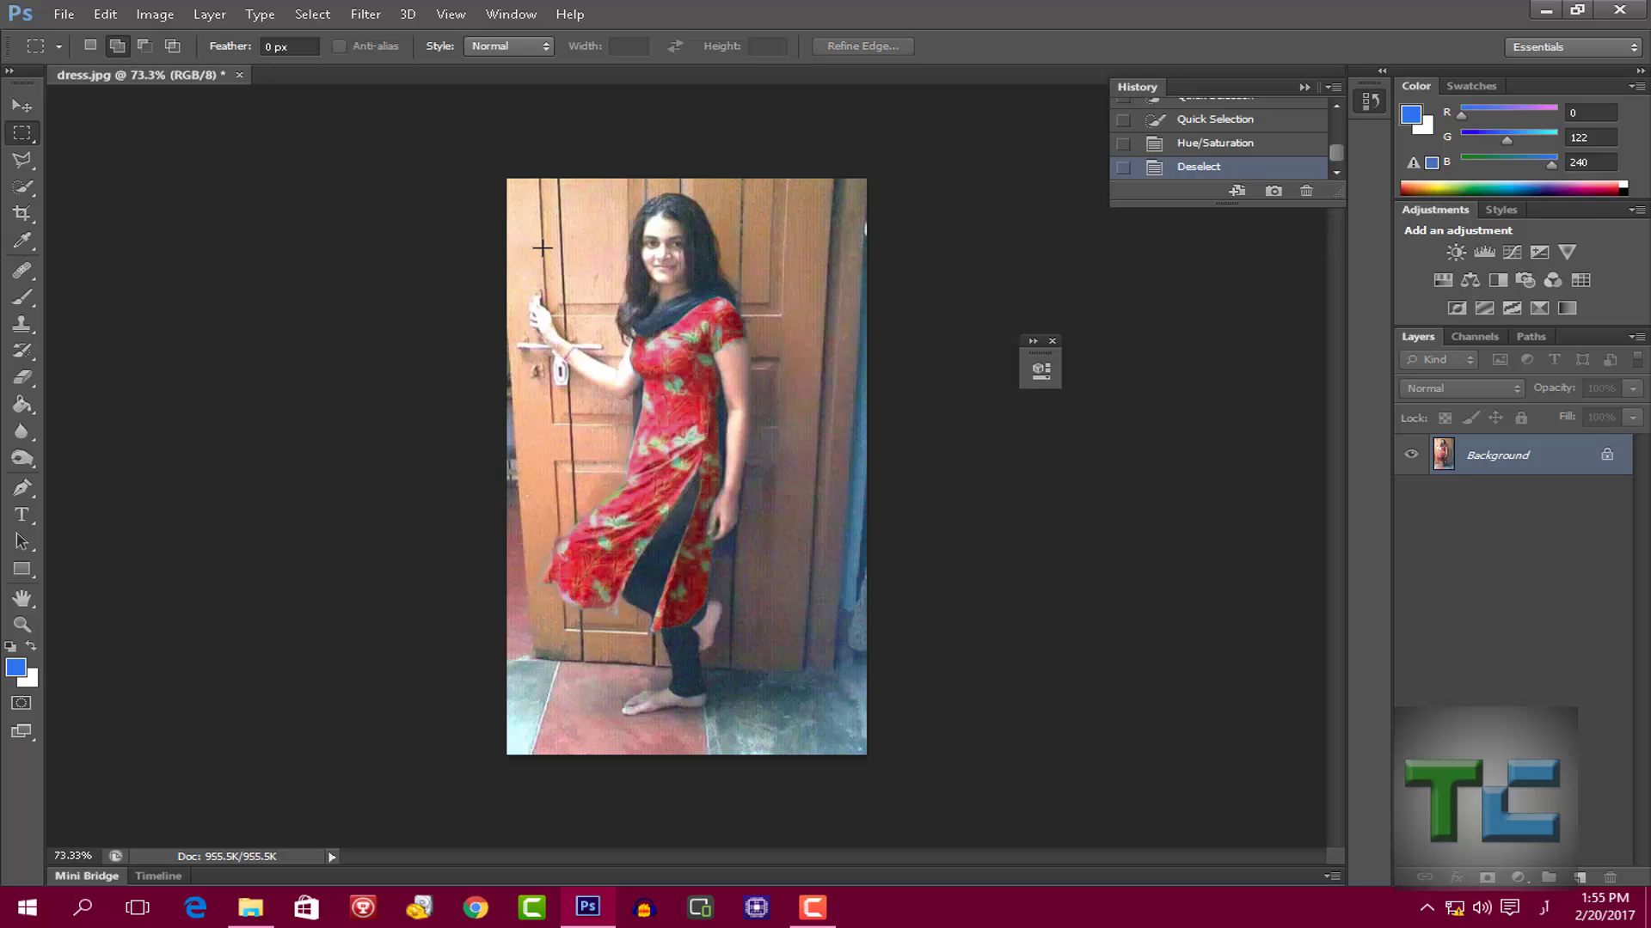
scroll(1499, 465, "down", 1)
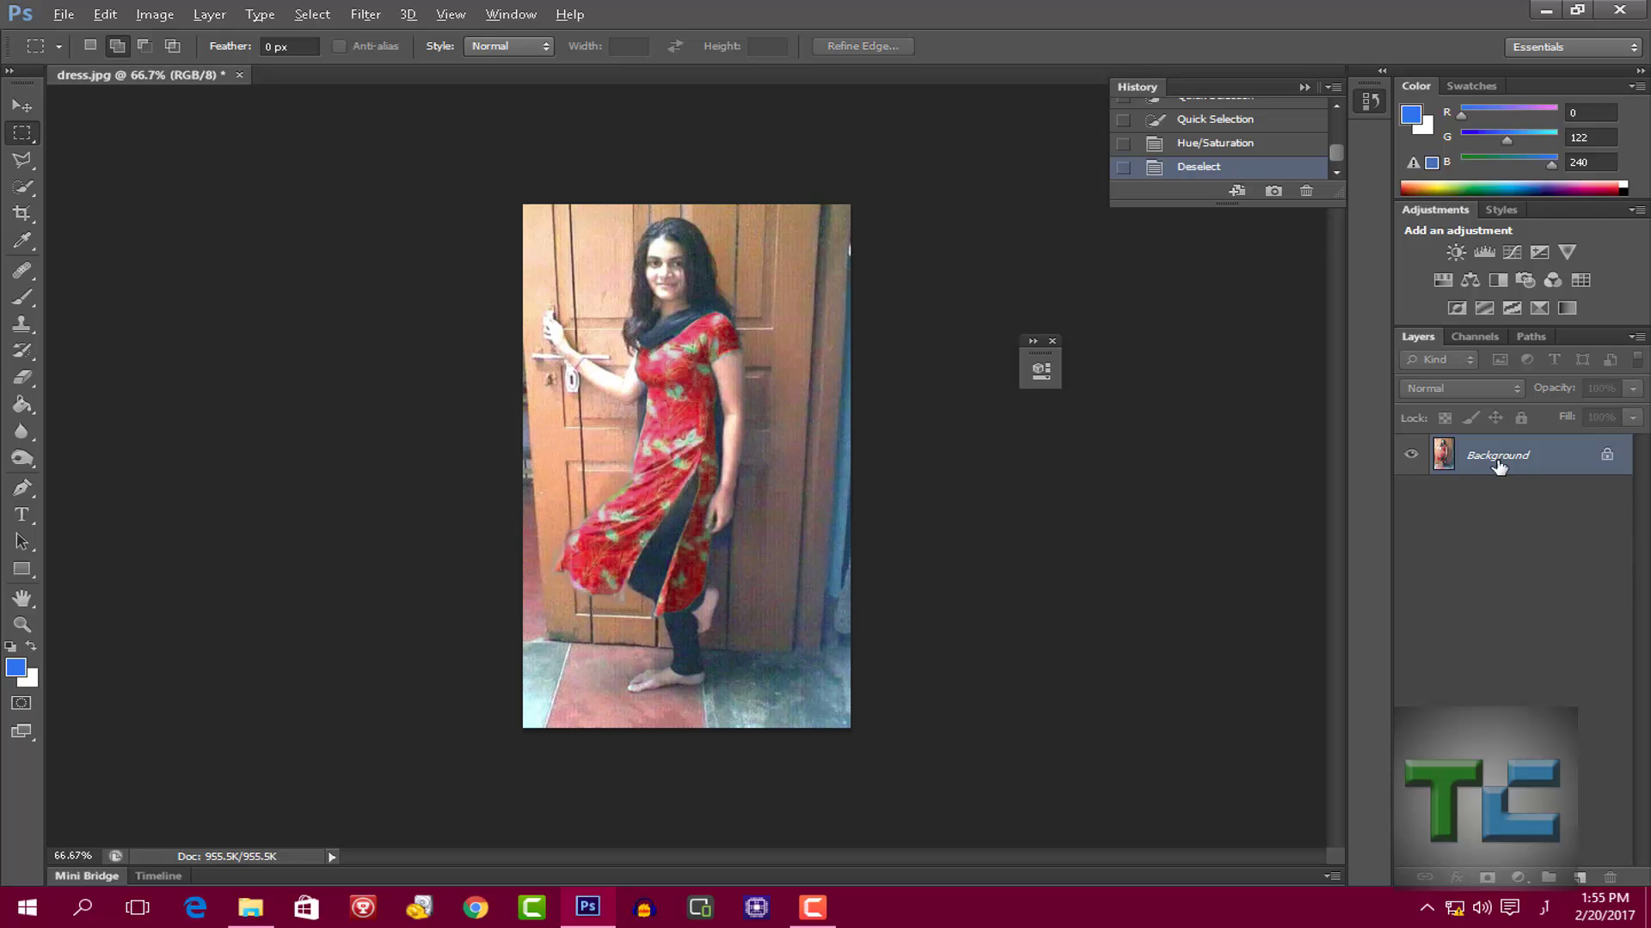
scroll(1063, 304, "up", 1)
scroll(733, 433, "up", 1)
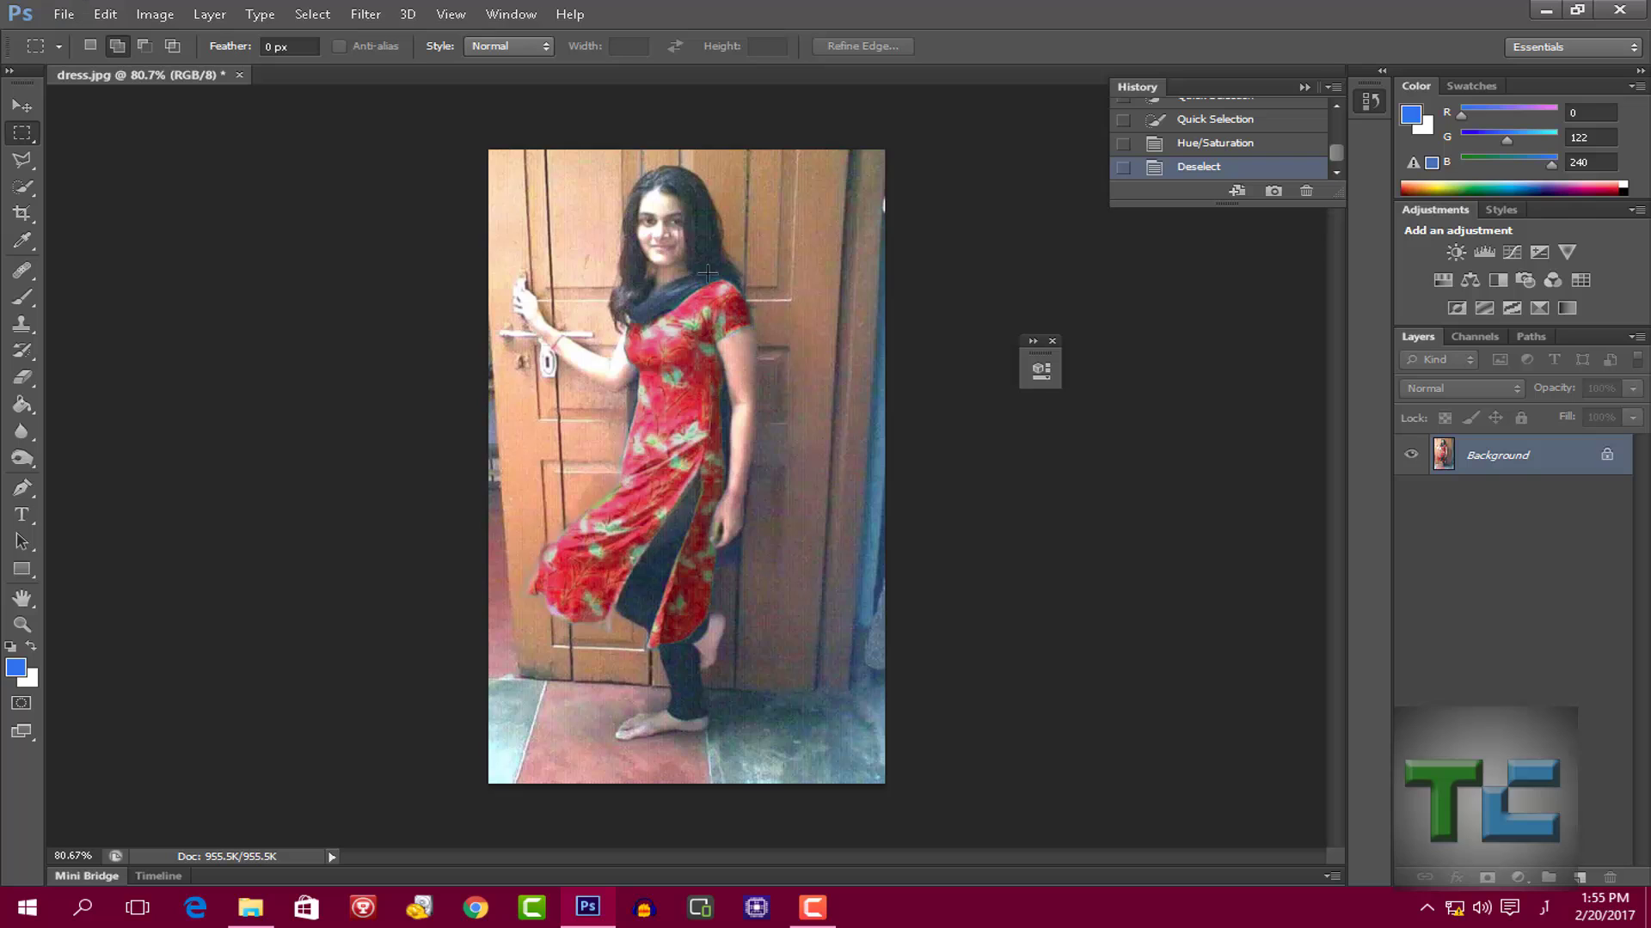
scroll(708, 273, "down", 1)
scroll(708, 273, "up", 2)
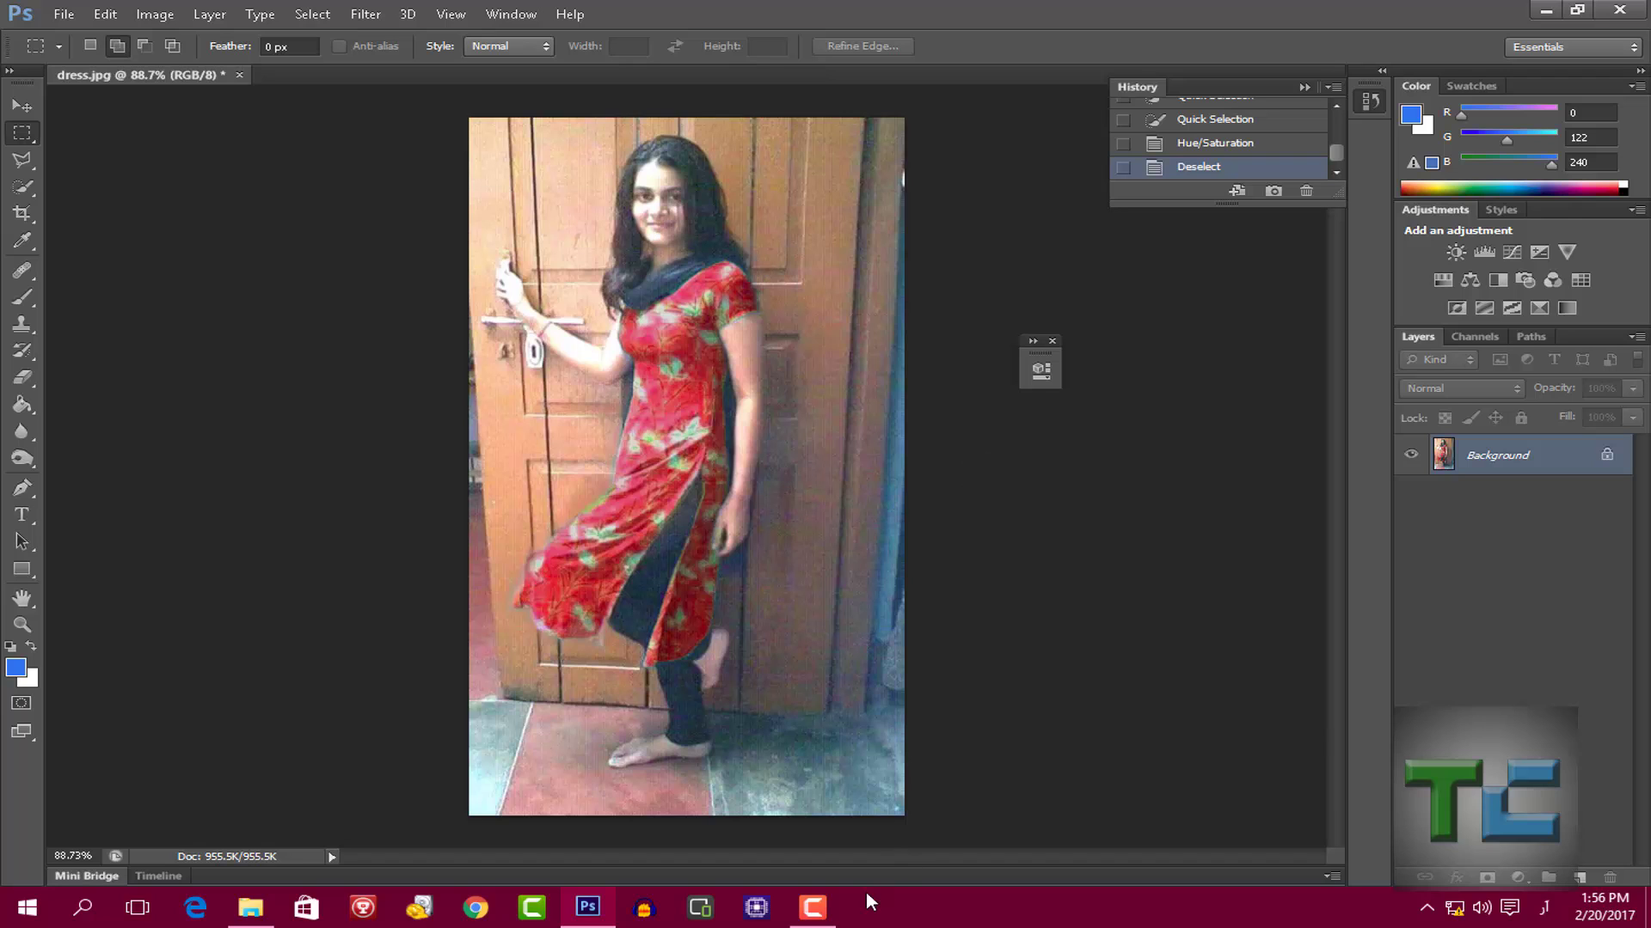
left_click(813, 918)
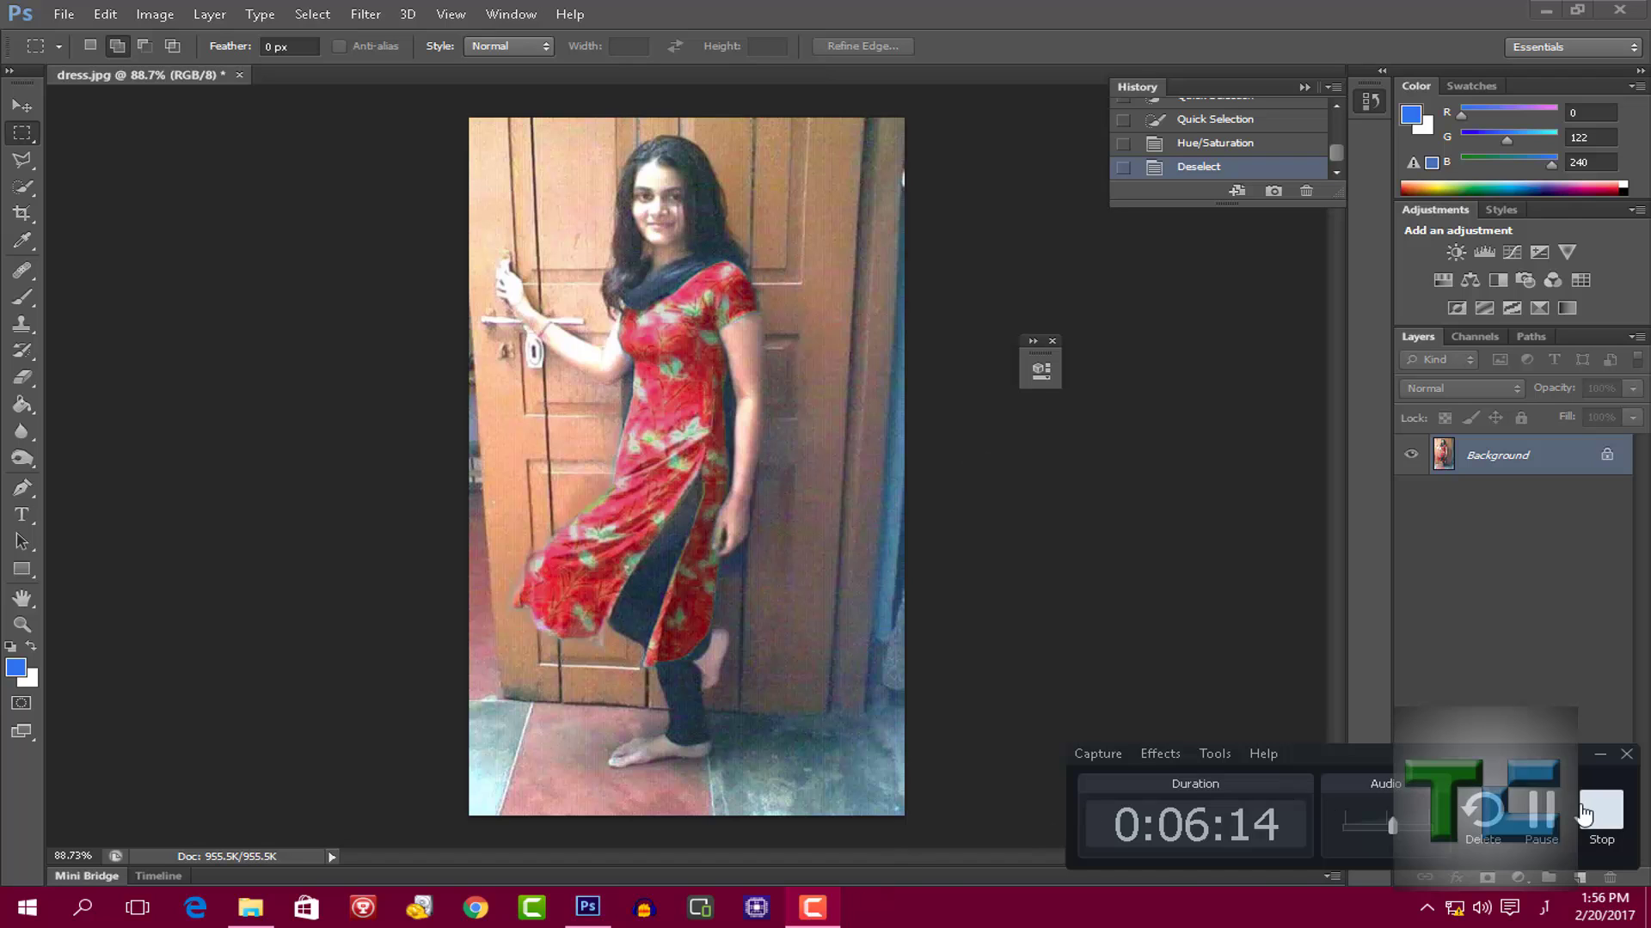